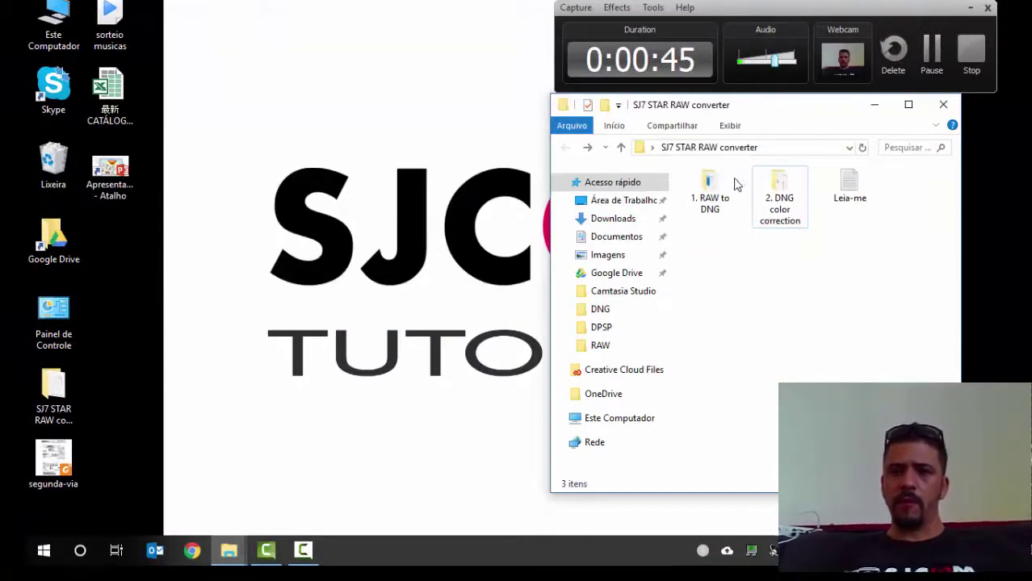
Look over the RAW to DNG and DNG color correction subfolders and the Leia-me file in the converter folder
click(703, 184)
click(803, 190)
click(840, 190)
click(715, 203)
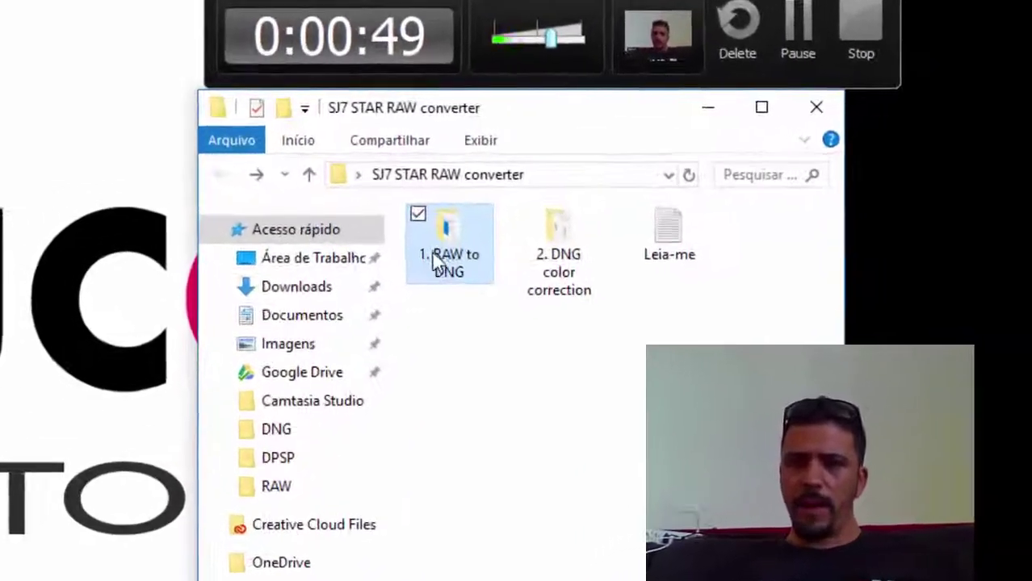
click(543, 252)
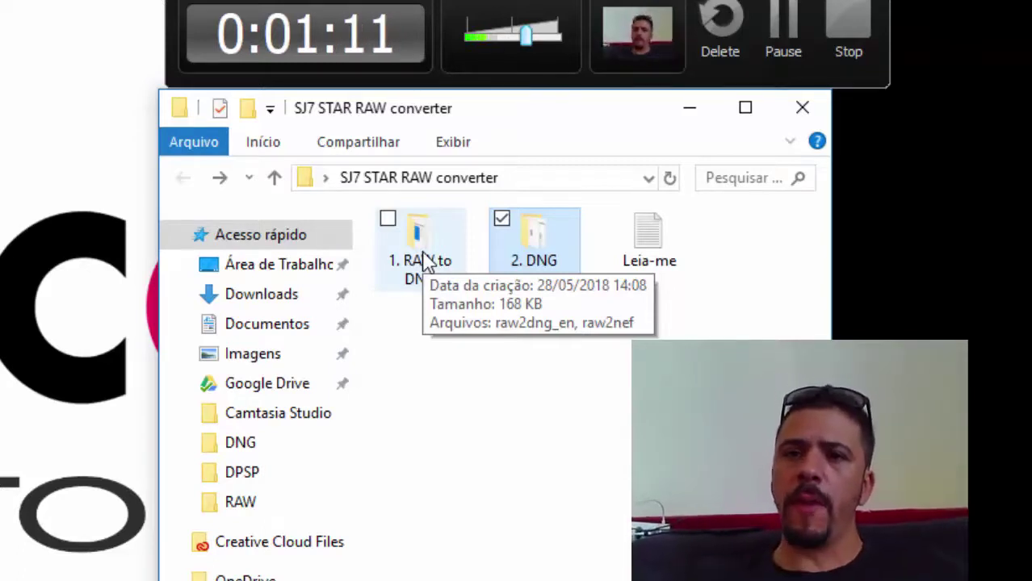
click(644, 16)
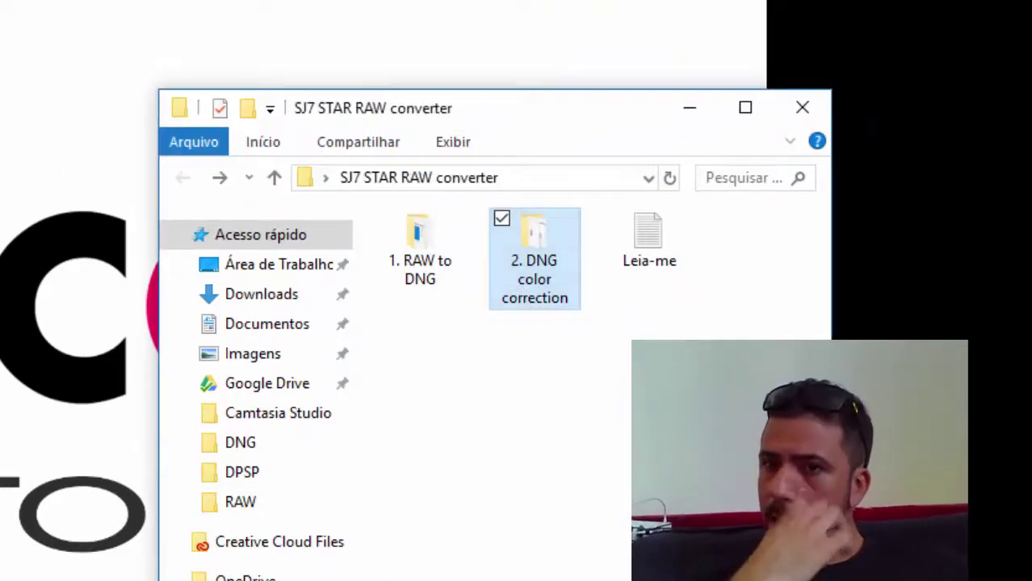
click(432, 265)
click(541, 291)
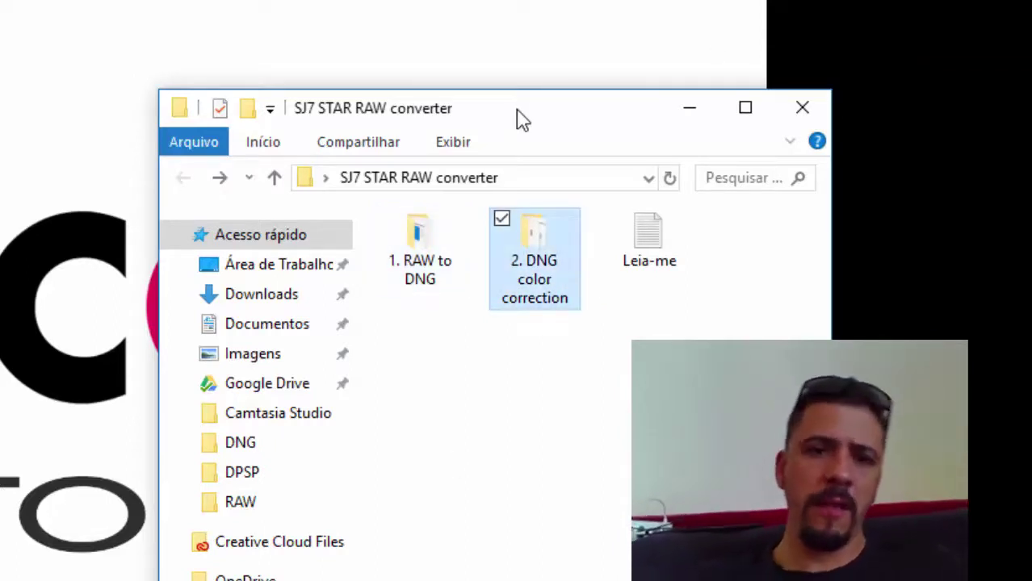
click(430, 245)
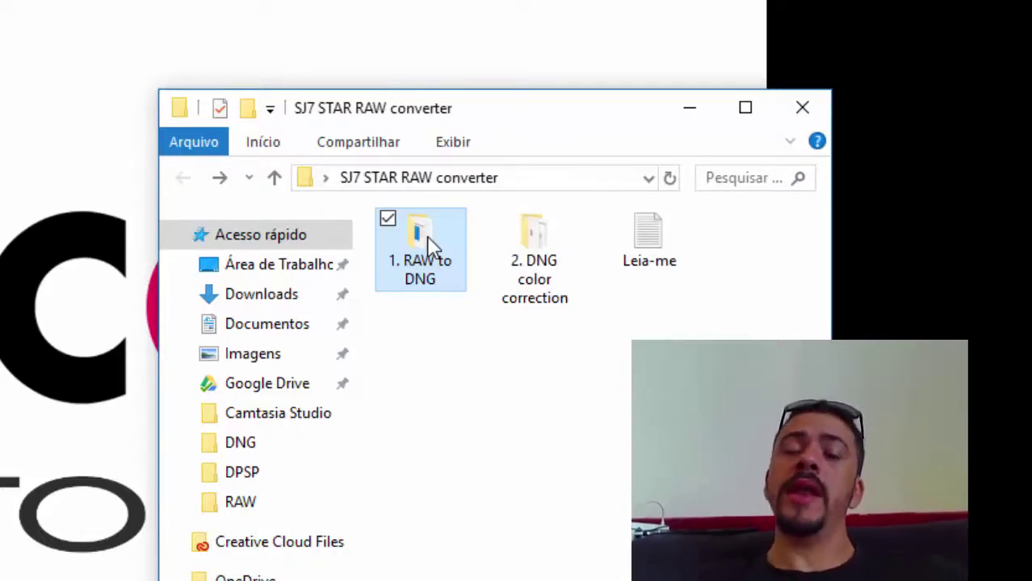
click(532, 265)
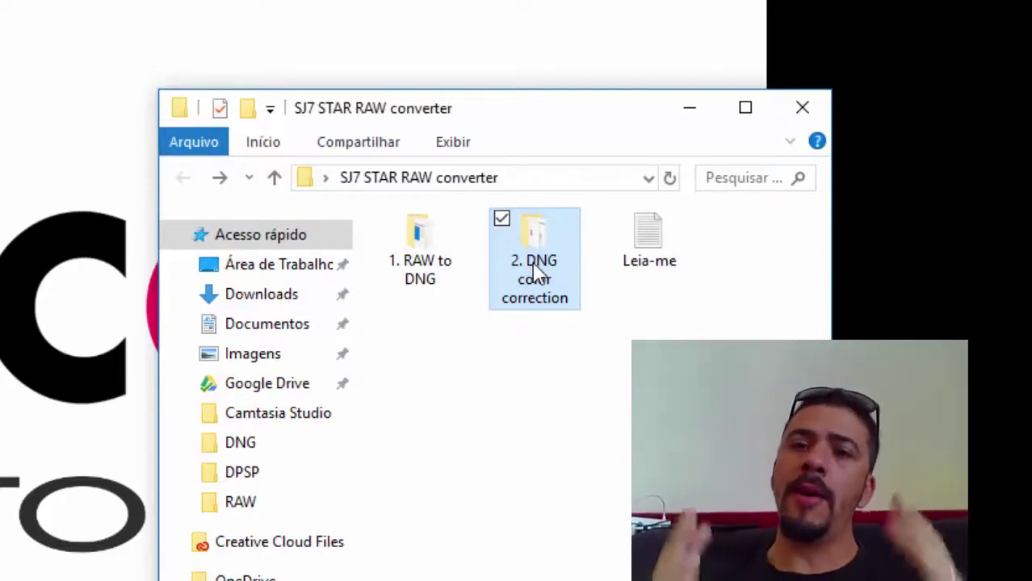
click(419, 271)
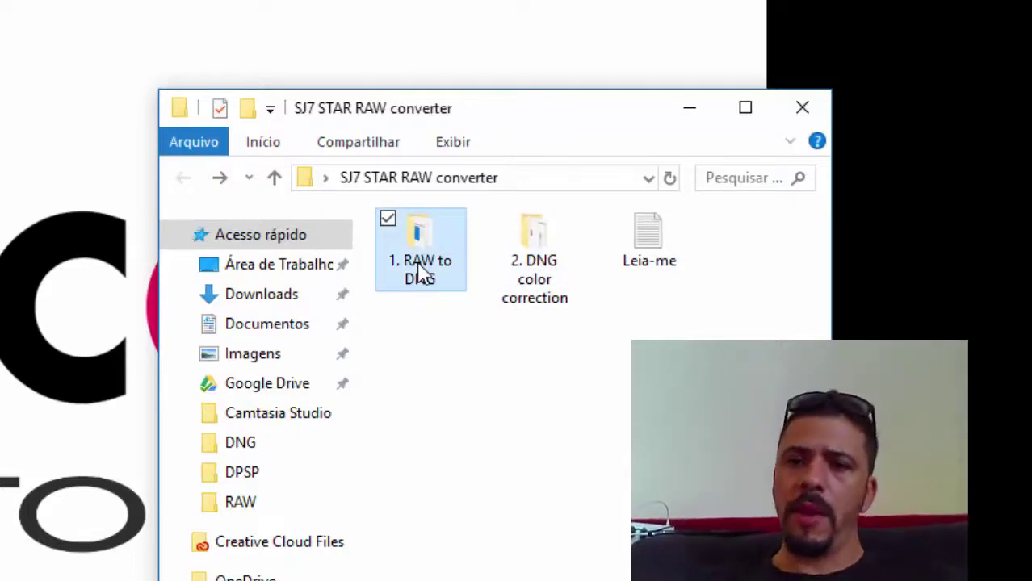
click(521, 272)
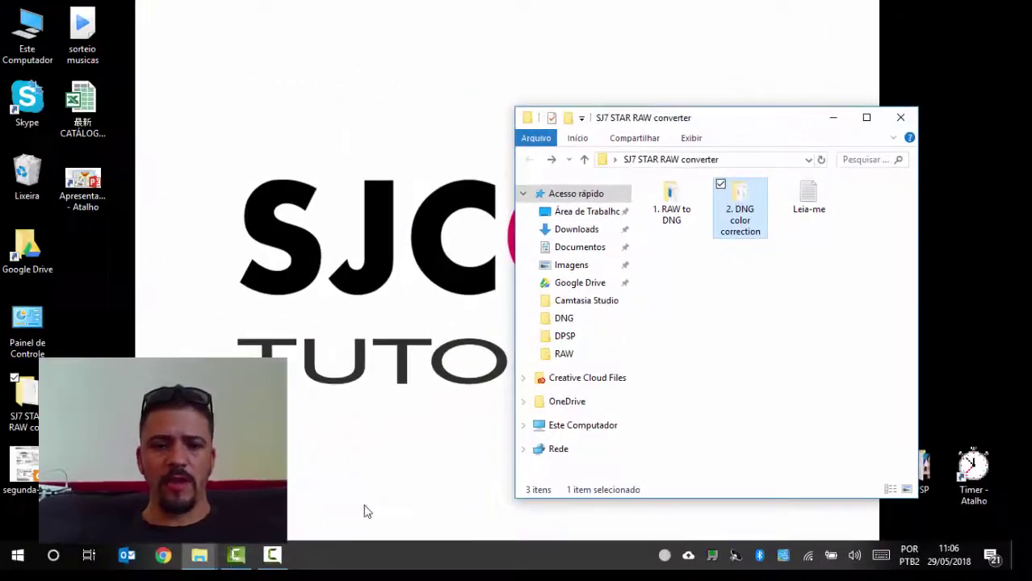
Switch to the RAW photo folder and check the file type and size of 00261900 in its properties
click(250, 464)
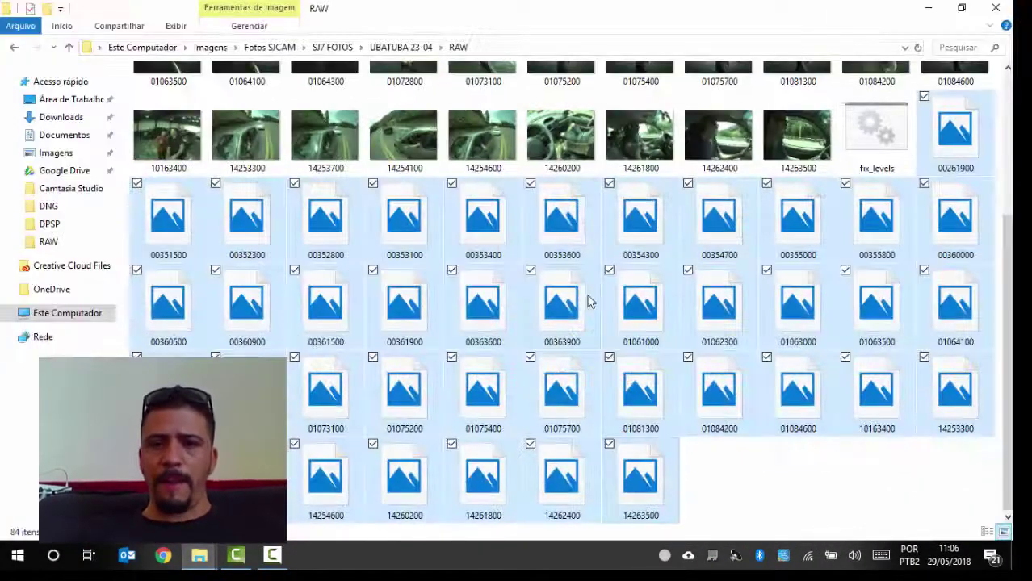
click(967, 158)
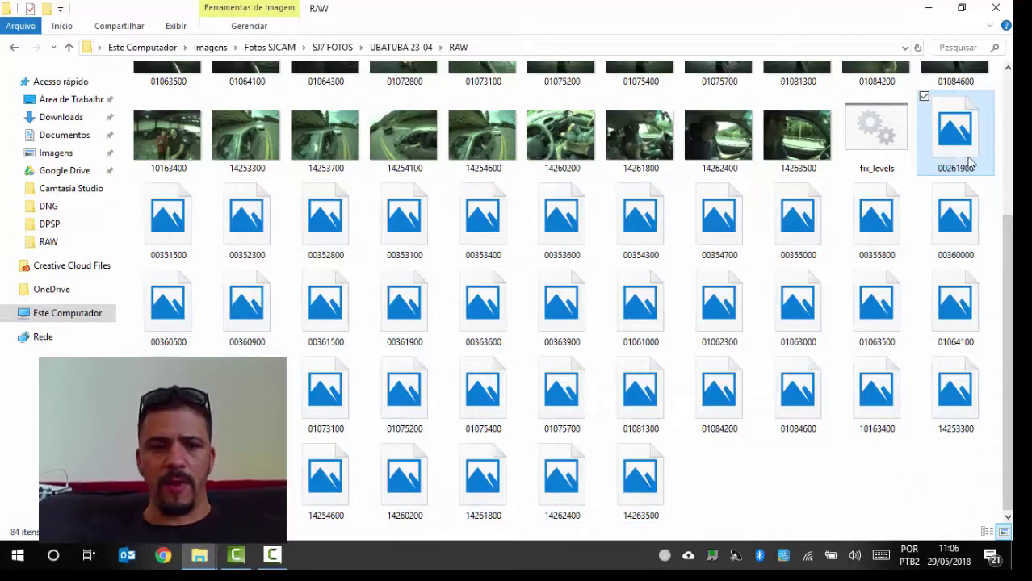
right_click(961, 158)
click(773, 446)
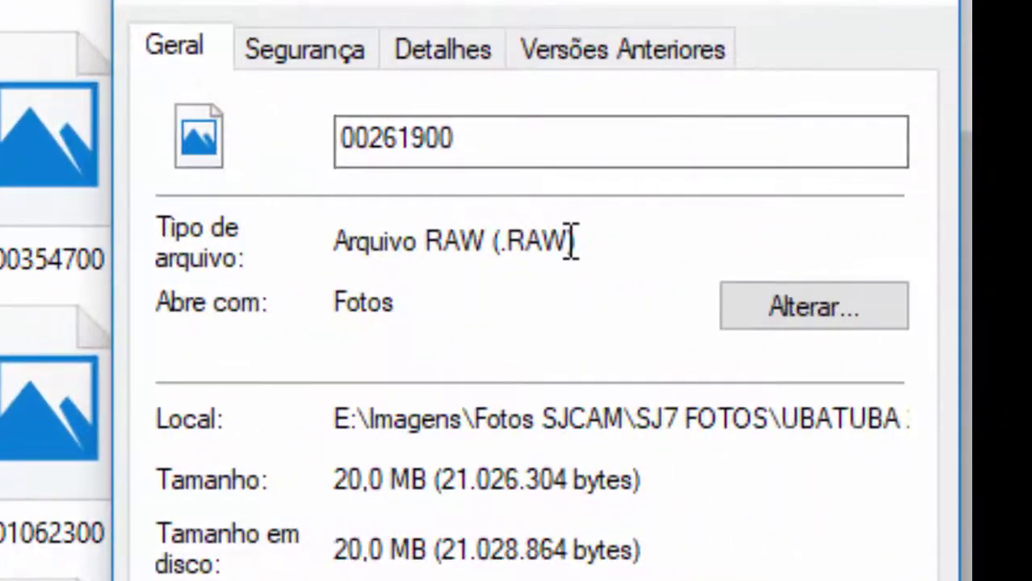
drag(571, 242, 459, 240)
drag(437, 472, 339, 468)
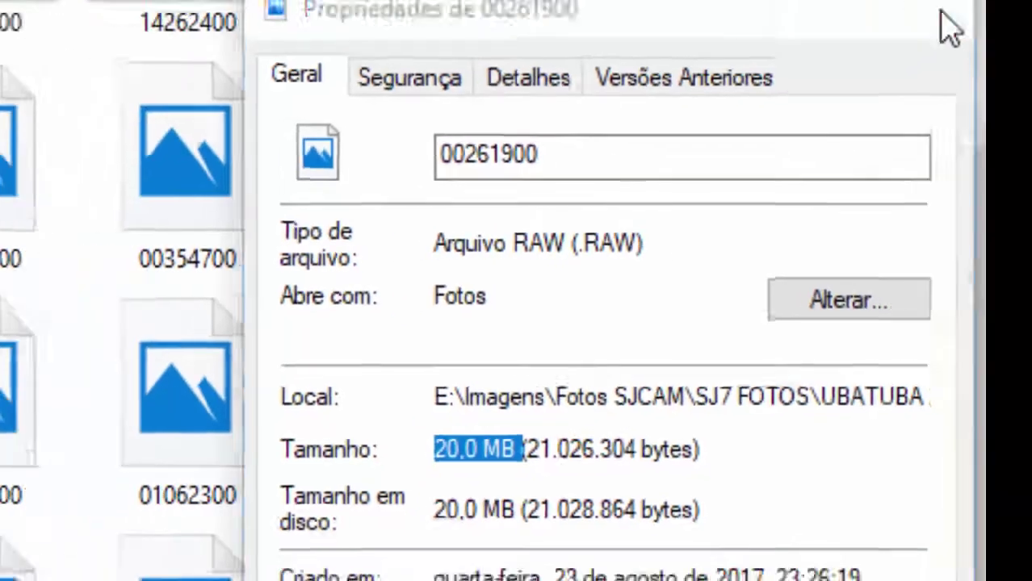
click(927, 0)
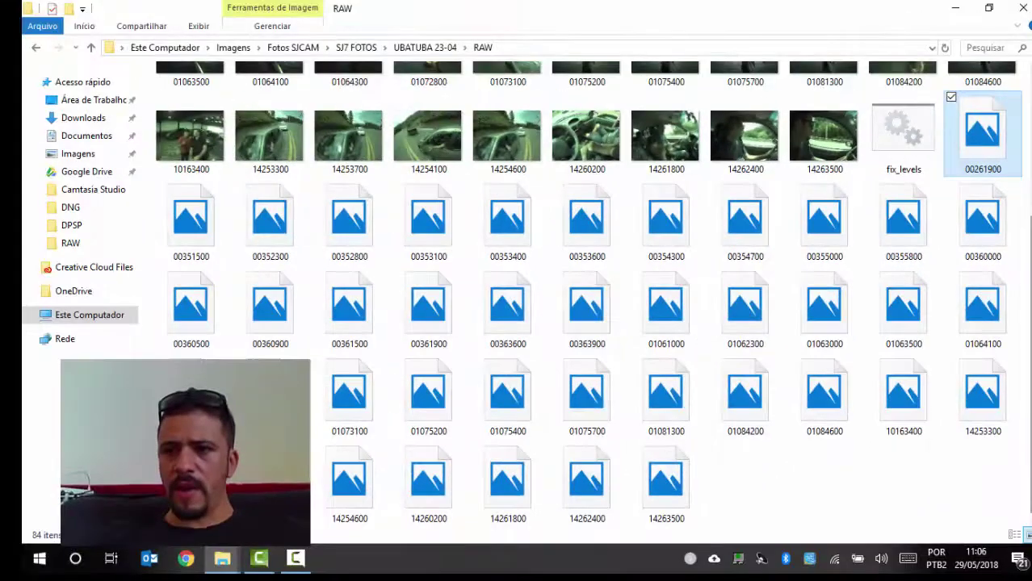
click(956, 7)
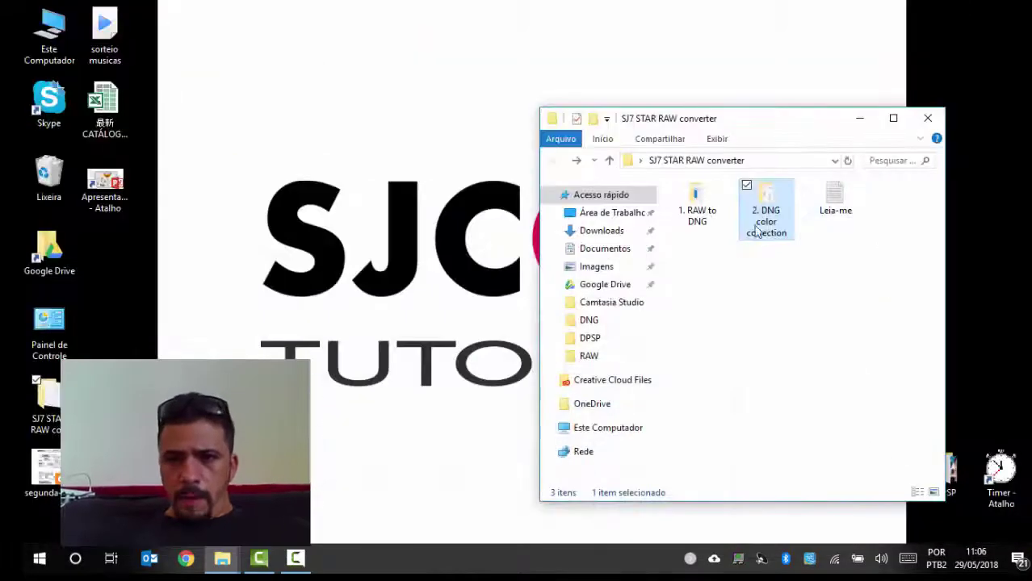
Run raw2dng_en from the 1. RAW to DNG folder, allow it to execute, and move its window clear of the folder
click(695, 209)
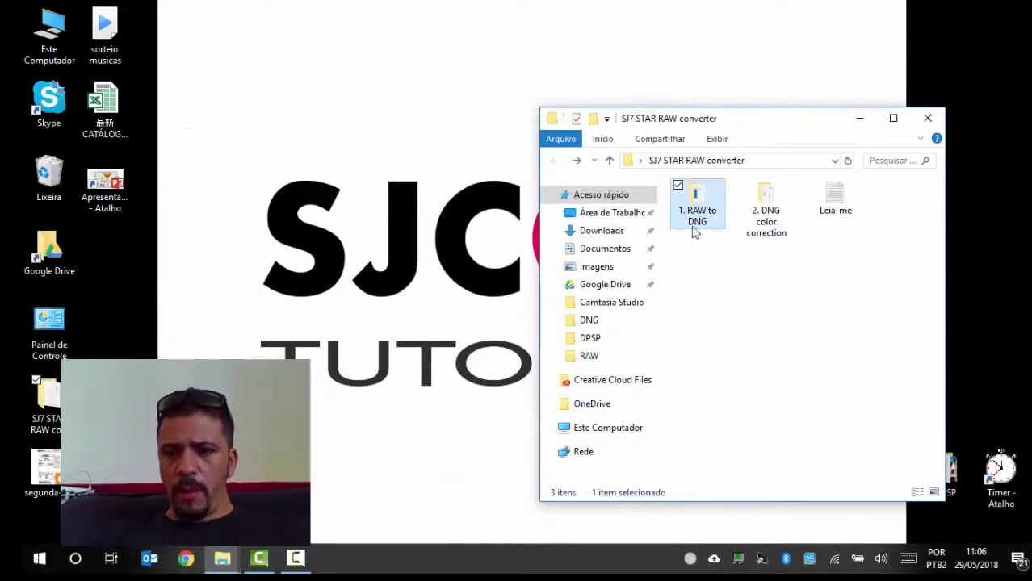
double_click(699, 209)
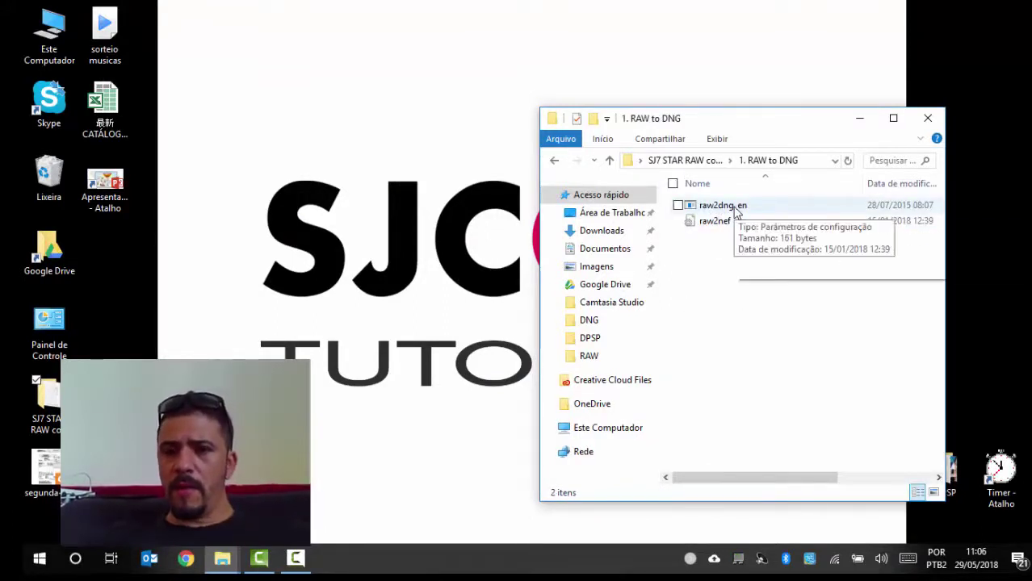
double_click(735, 210)
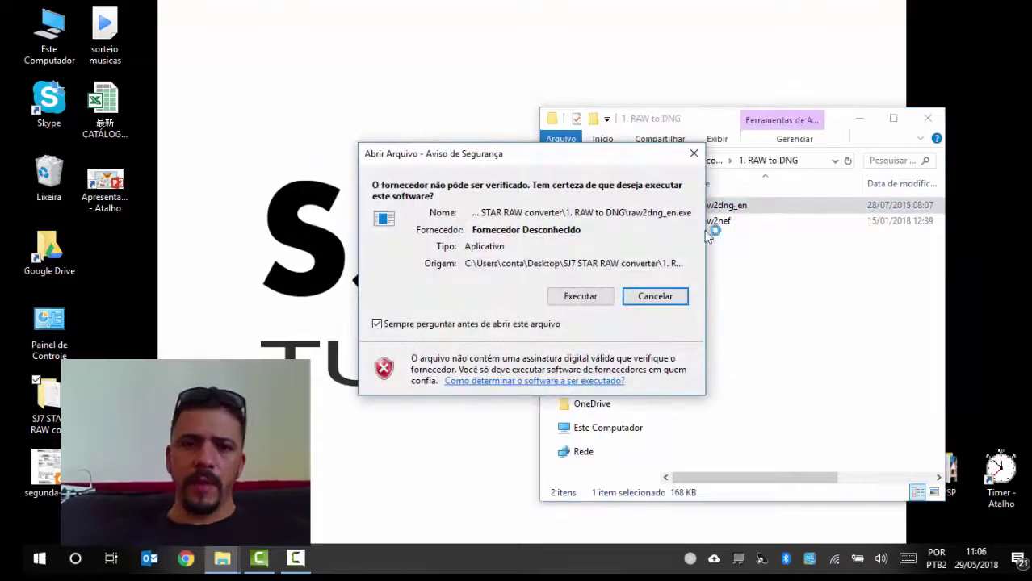
click(588, 296)
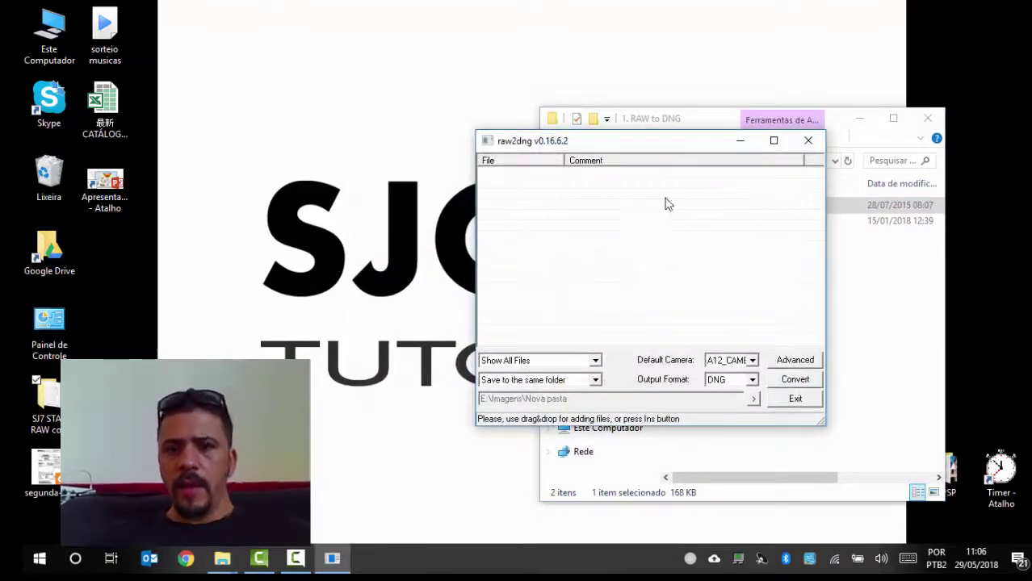
drag(656, 153, 626, 84)
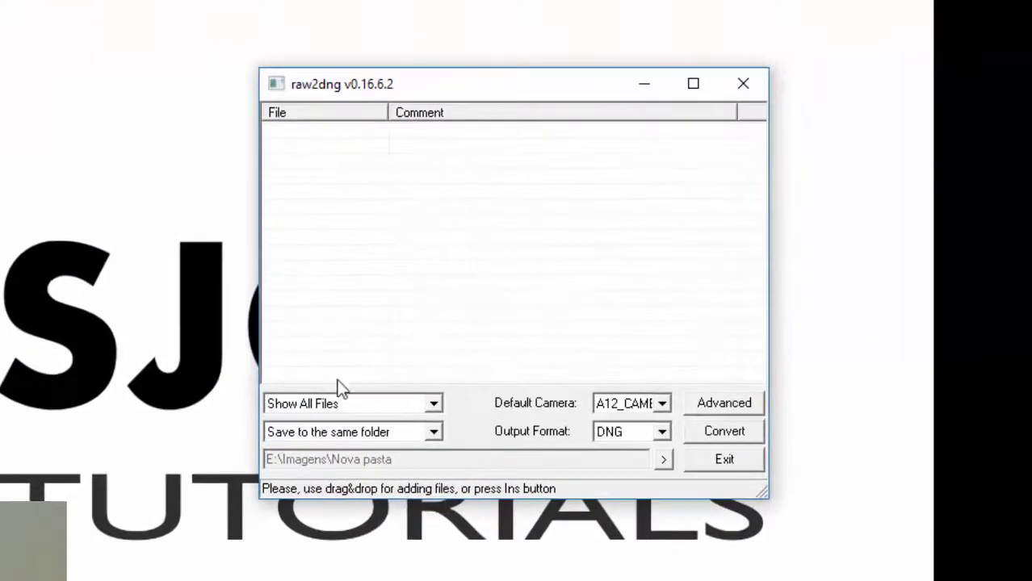
Set the default camera to the second A12_CAMERA entry and the output format to DNG
click(667, 402)
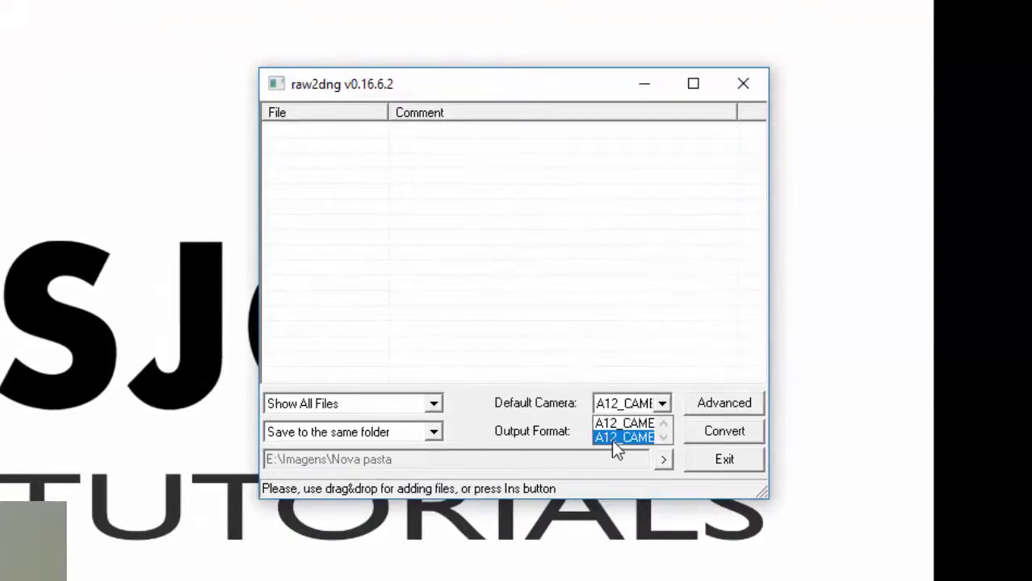
click(611, 438)
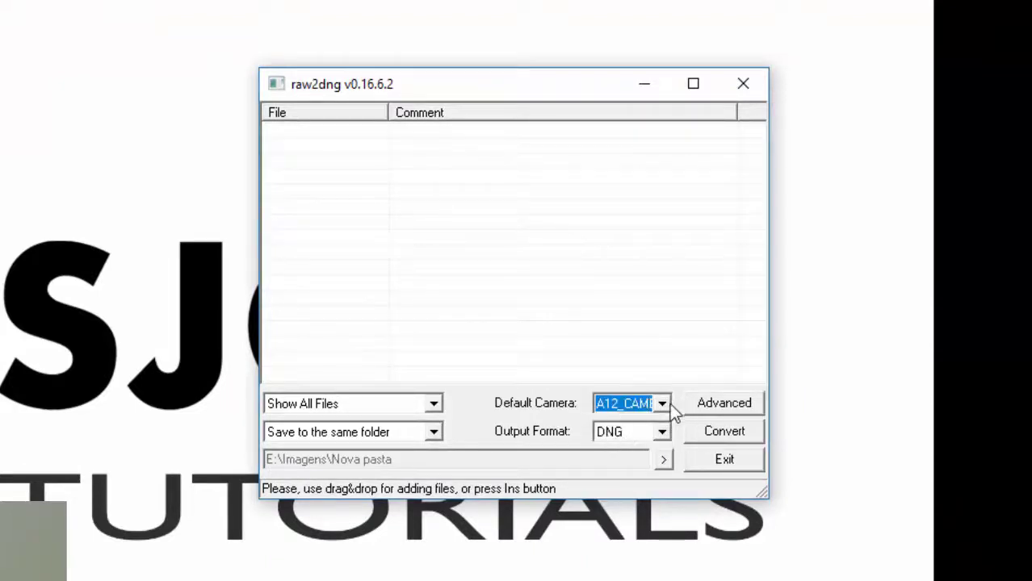
click(664, 435)
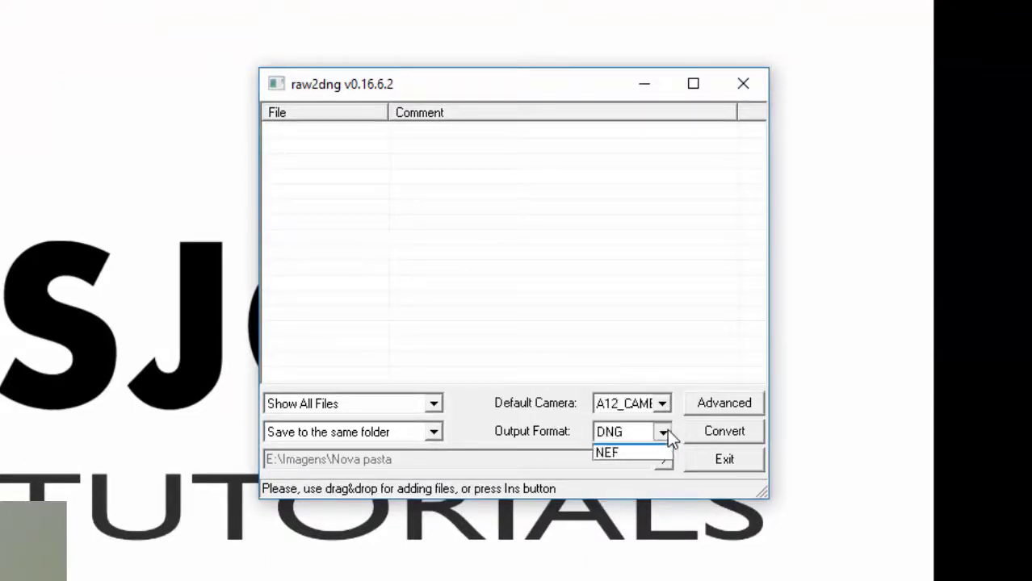
click(607, 448)
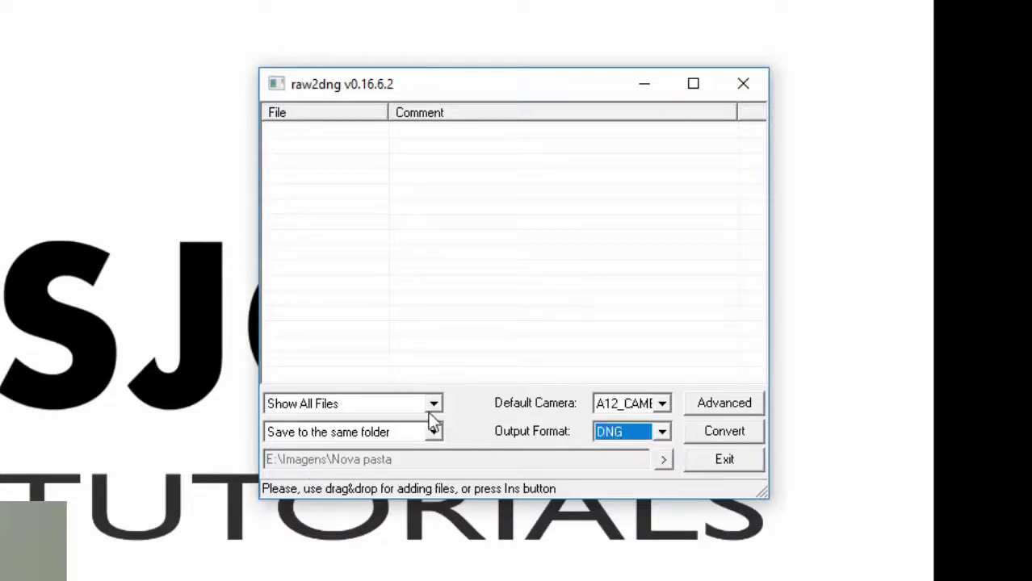
Start adding files to the conversion list and show the UBATUBA 23-04 RAW folder in details view
right_click(317, 128)
click(359, 142)
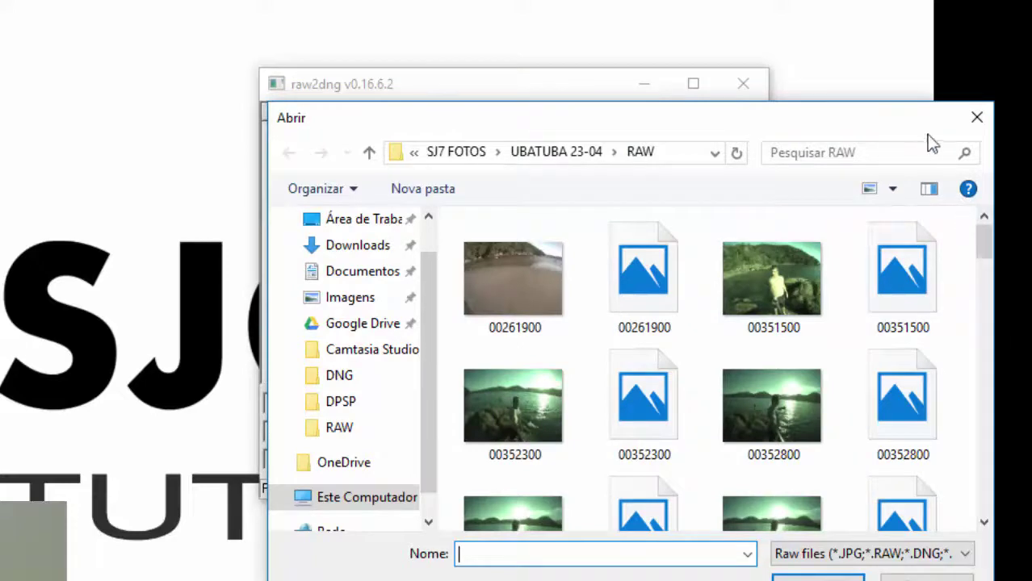
drag(884, 130, 895, 118)
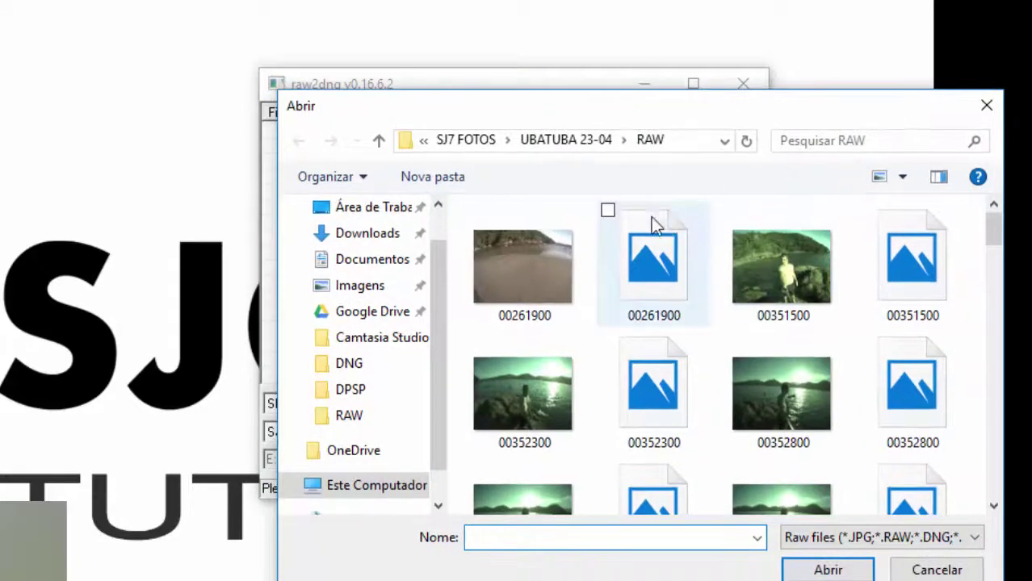
click(880, 177)
click(901, 177)
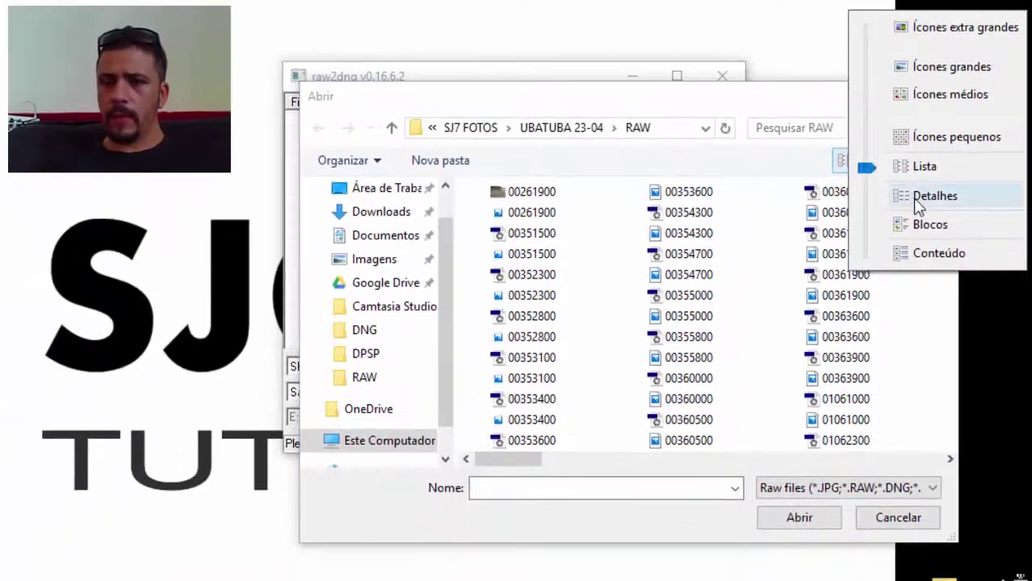
click(921, 201)
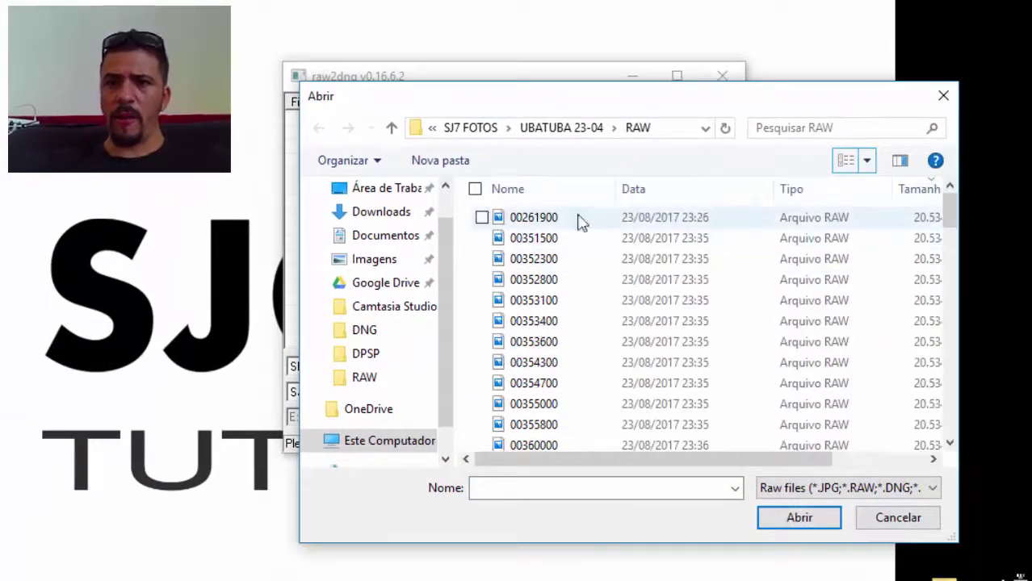
Add all RAW-type files from 00261900 through 14263500 to the conversion list
click(756, 220)
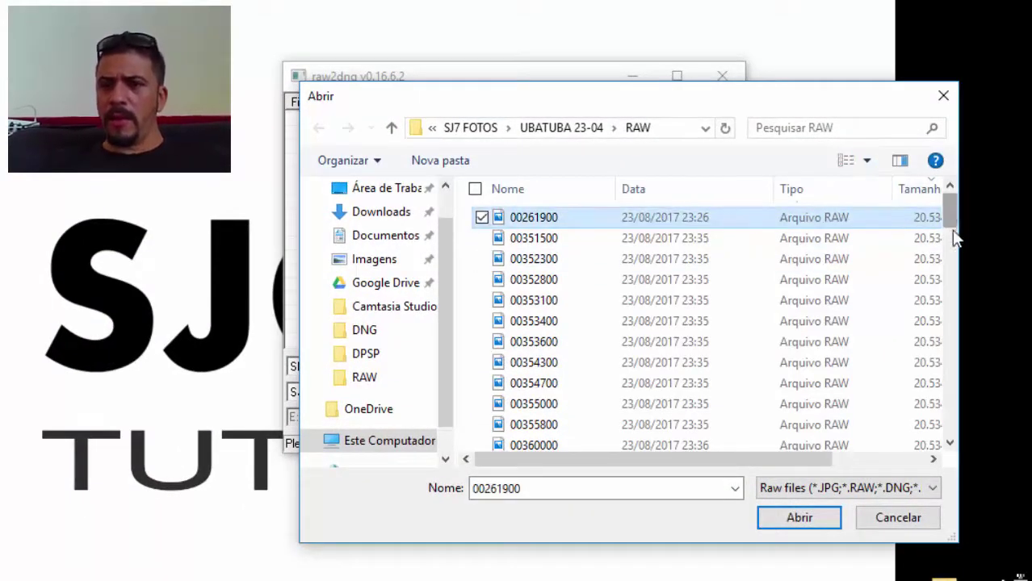
drag(949, 212, 954, 325)
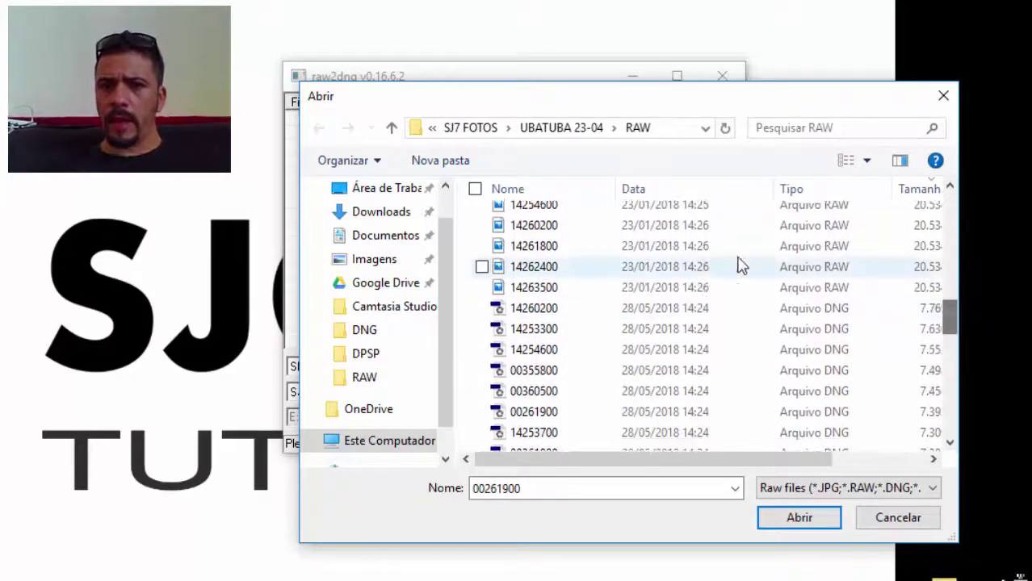
shift+click(560, 292)
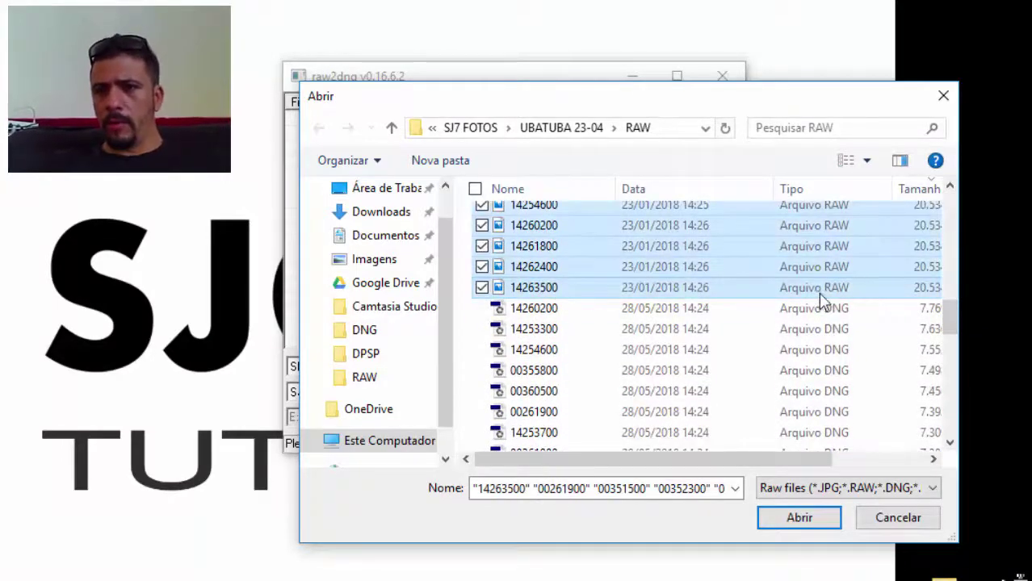
click(801, 533)
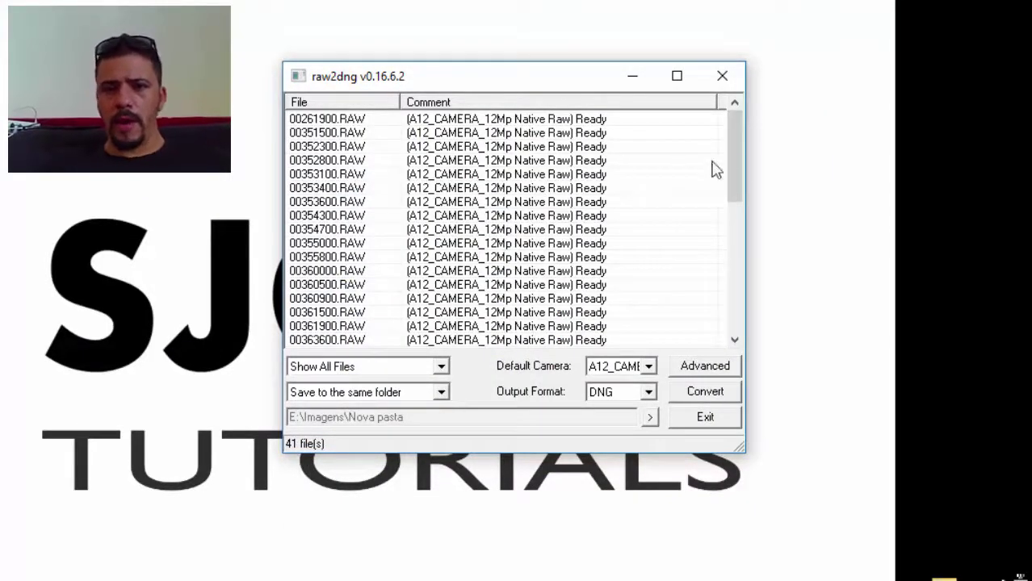
Convert the listed RAW files to DNG, with the output saved to the same folder
drag(739, 154, 748, 340)
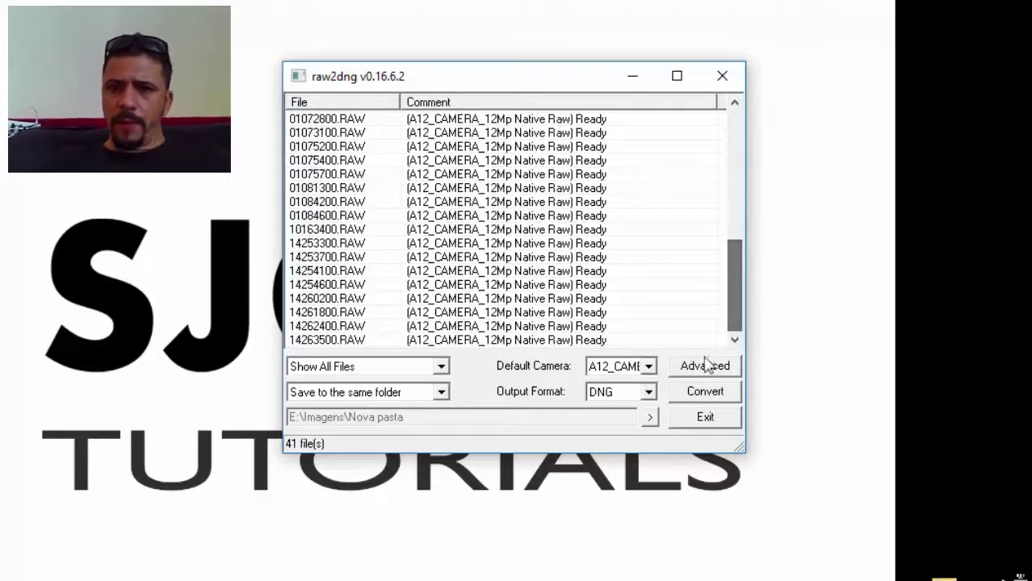
double_click(442, 393)
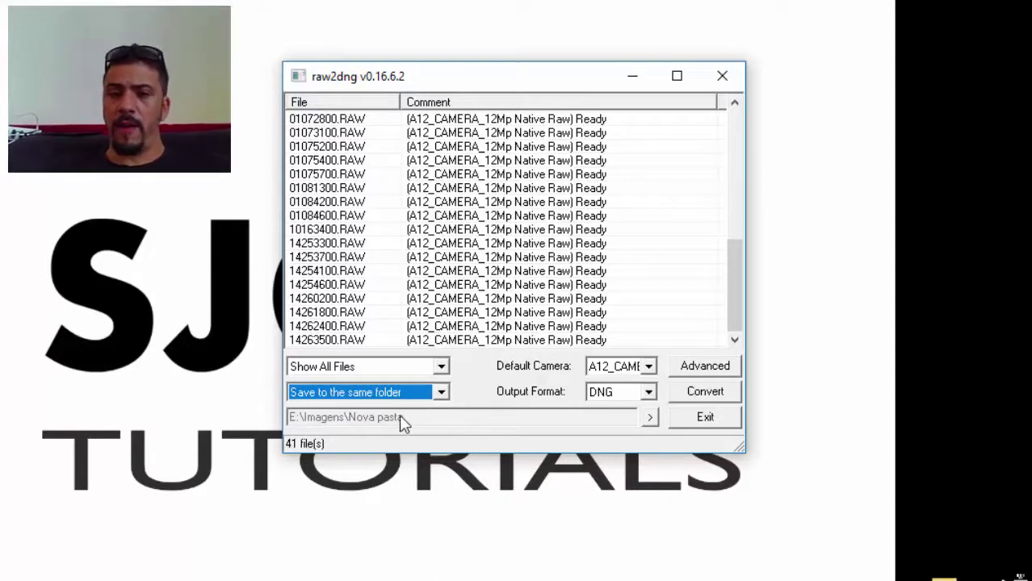
click(705, 393)
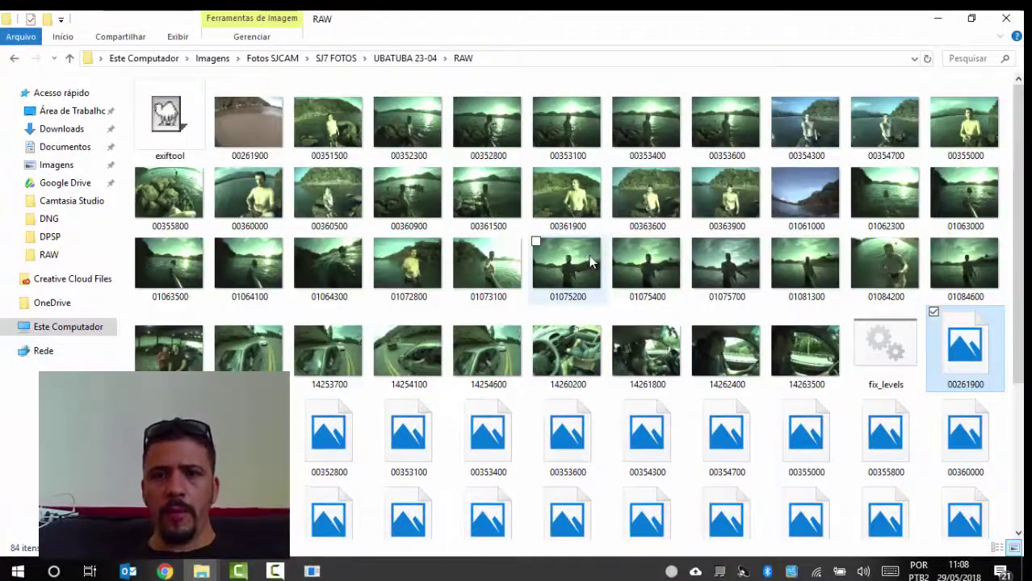
Check the RAW-to-DNG conversion progress against the output folder and exit raw2dng once all files are processed
click(787, 275)
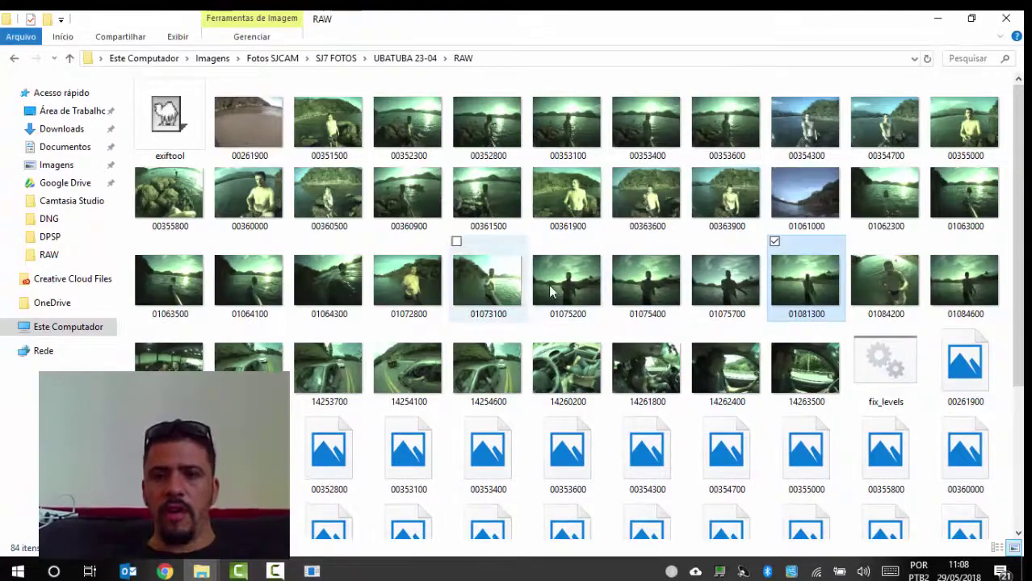
click(311, 572)
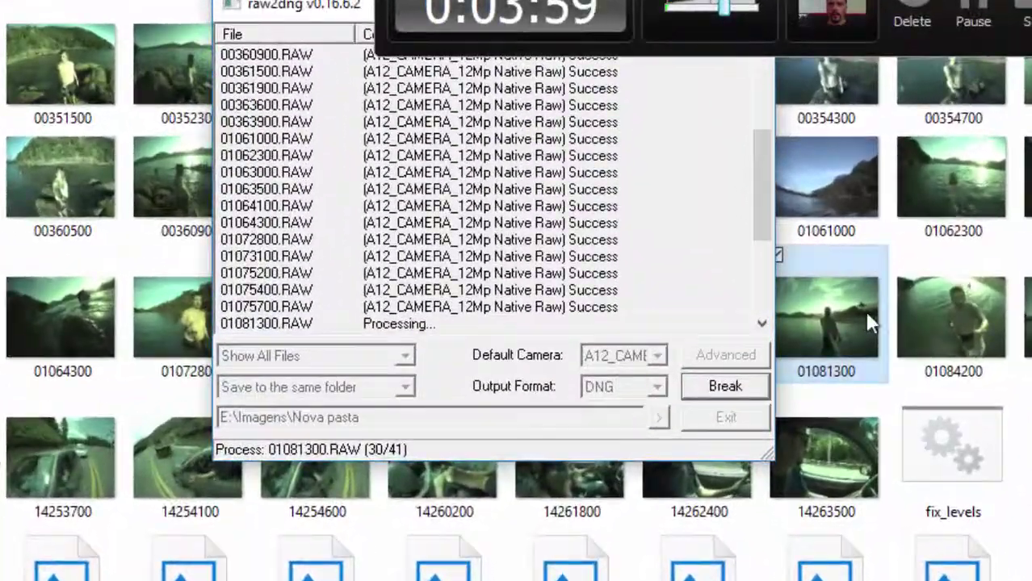
click(864, 310)
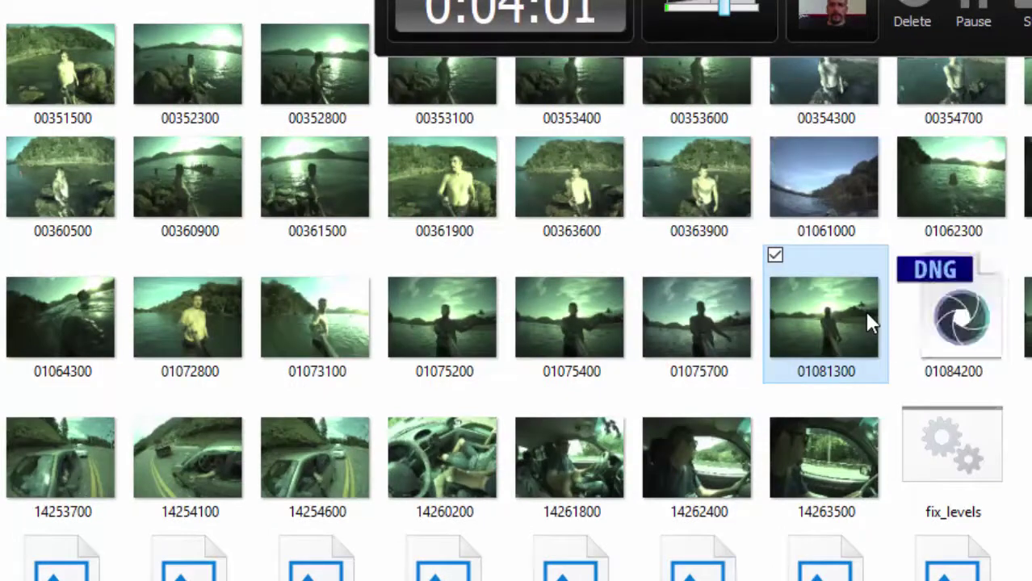
key(alt+Tab)
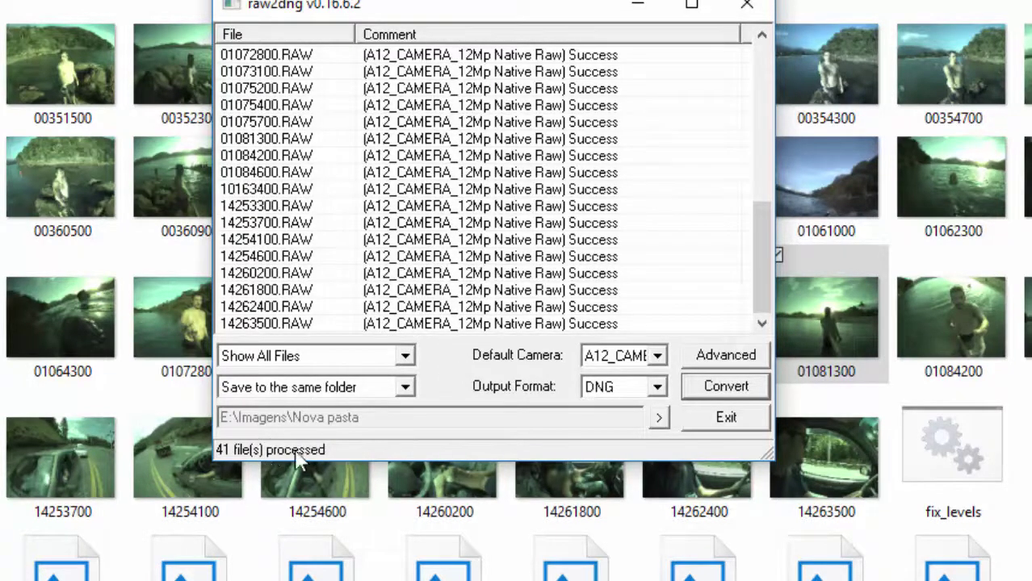
click(711, 422)
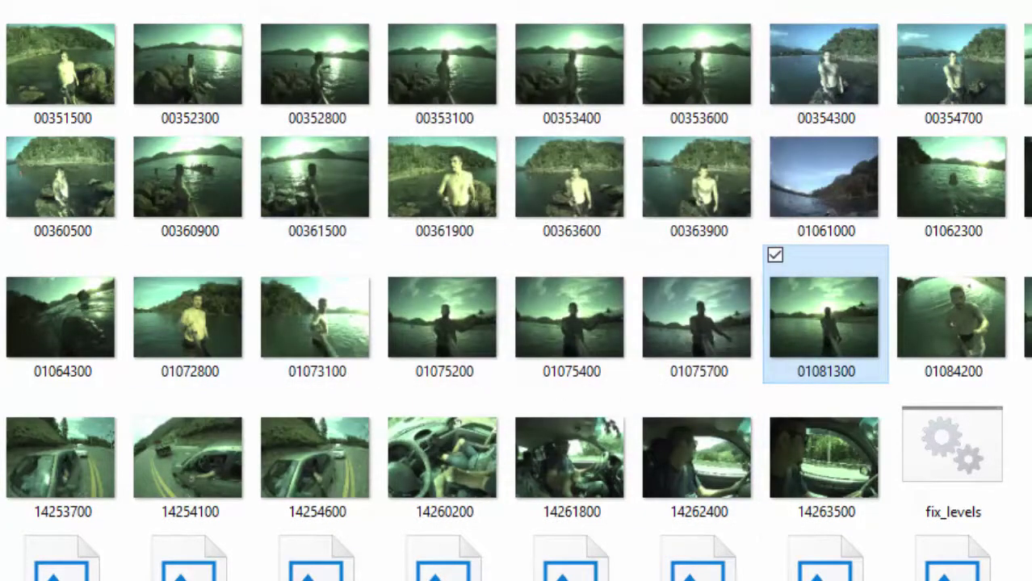
Inspect the file type and size in the properties of the converted file 14263500
click(821, 440)
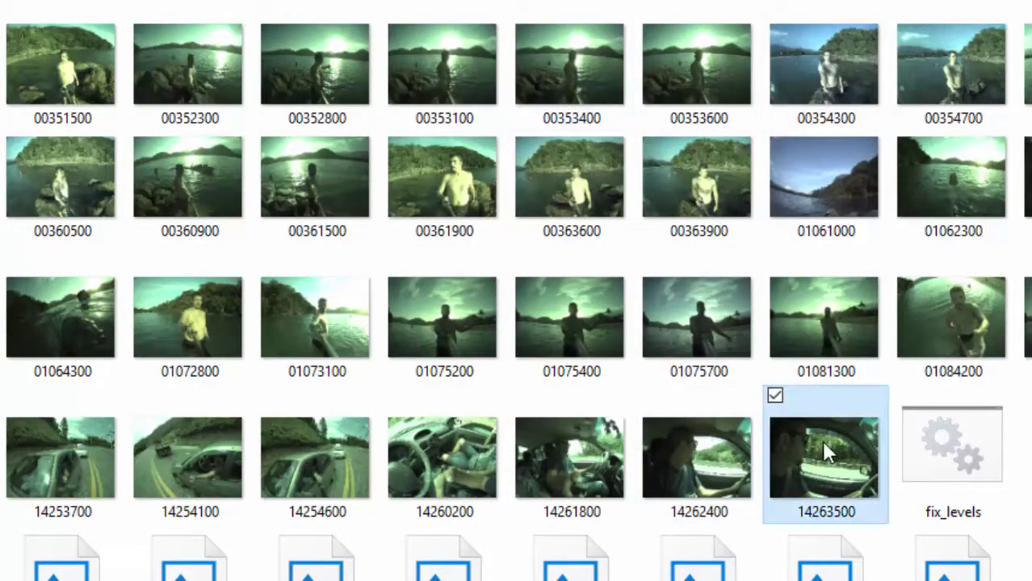
right_click(760, 470)
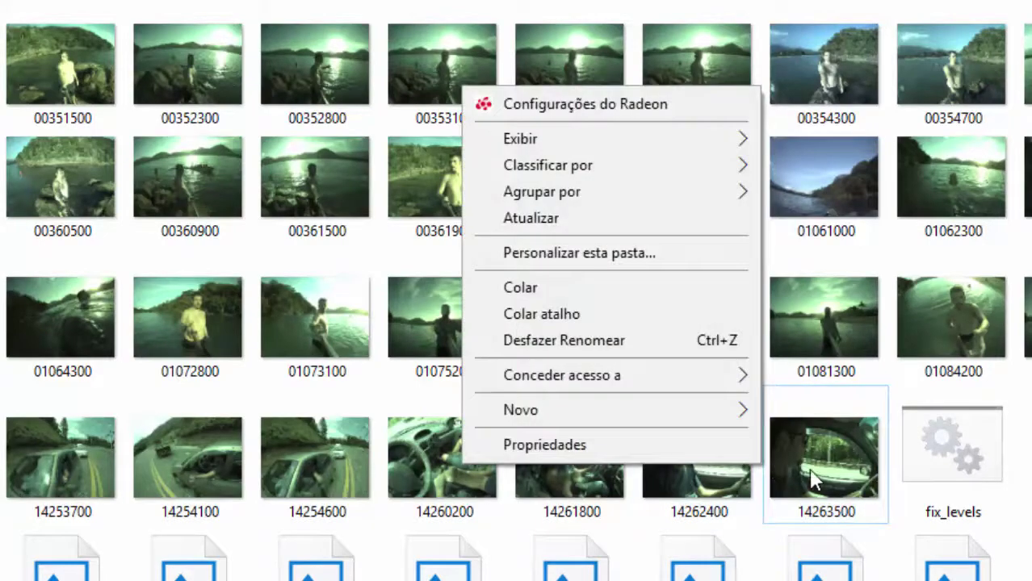
right_click(811, 475)
click(739, 447)
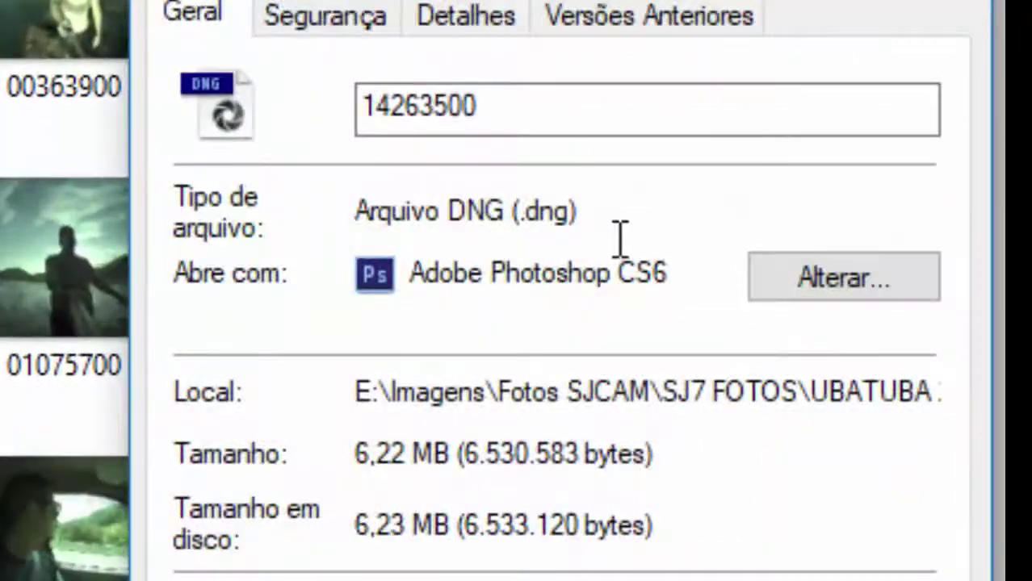
drag(581, 214, 529, 220)
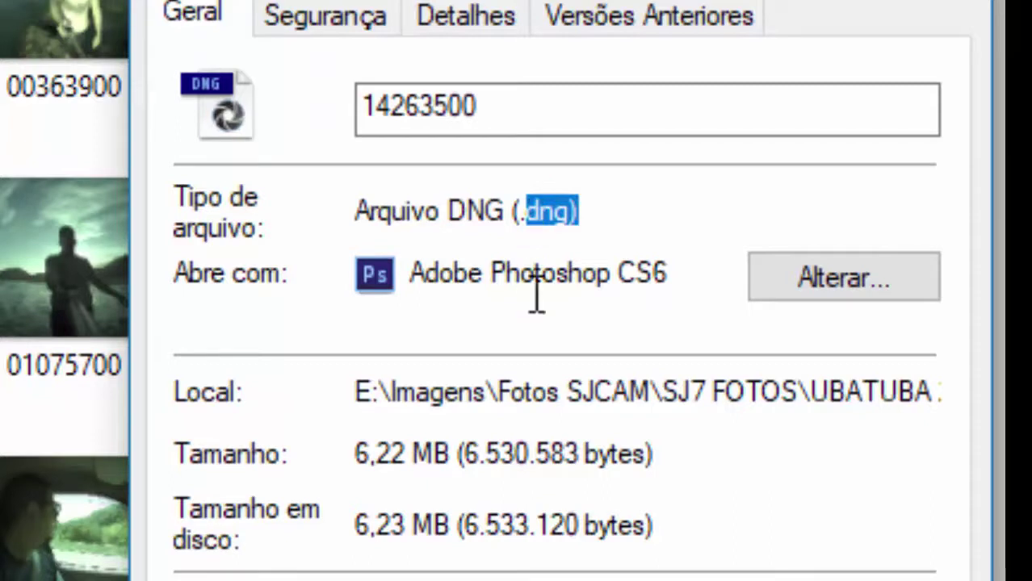
drag(415, 454, 352, 450)
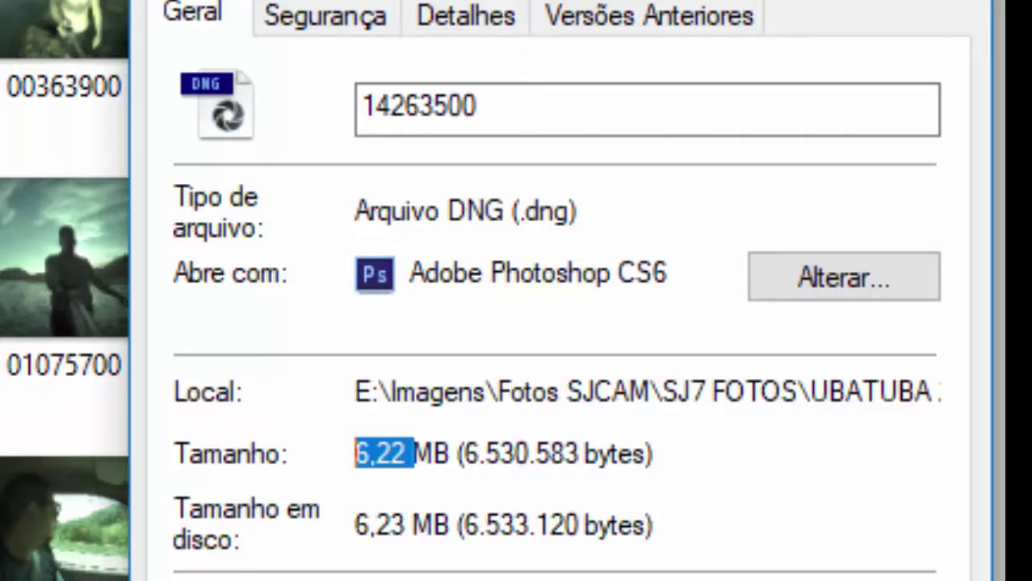
key(Return)
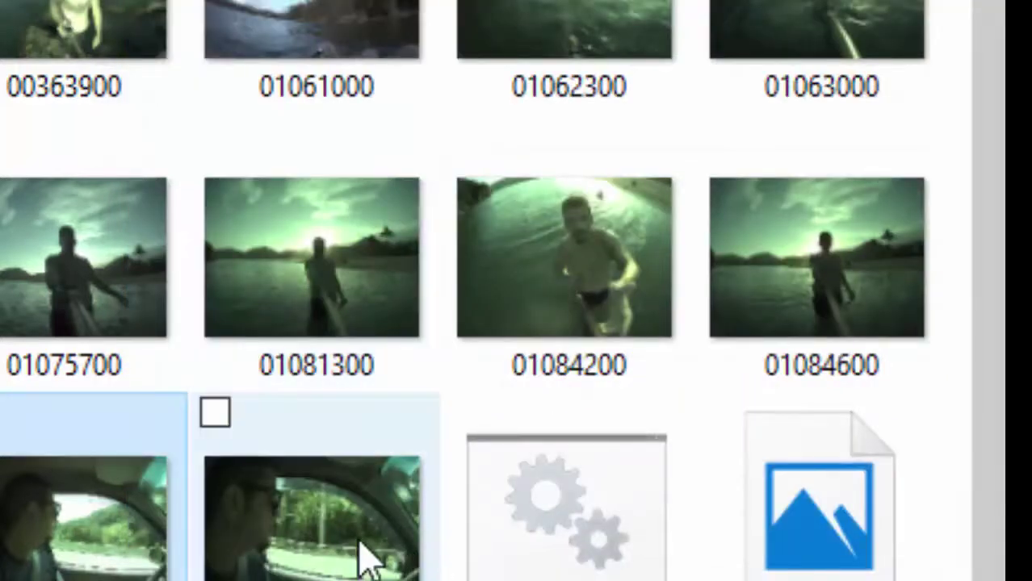
Remove the existing exiftool and fix_levels files from the UBATUBA 23-04 RAW folder
click(329, 548)
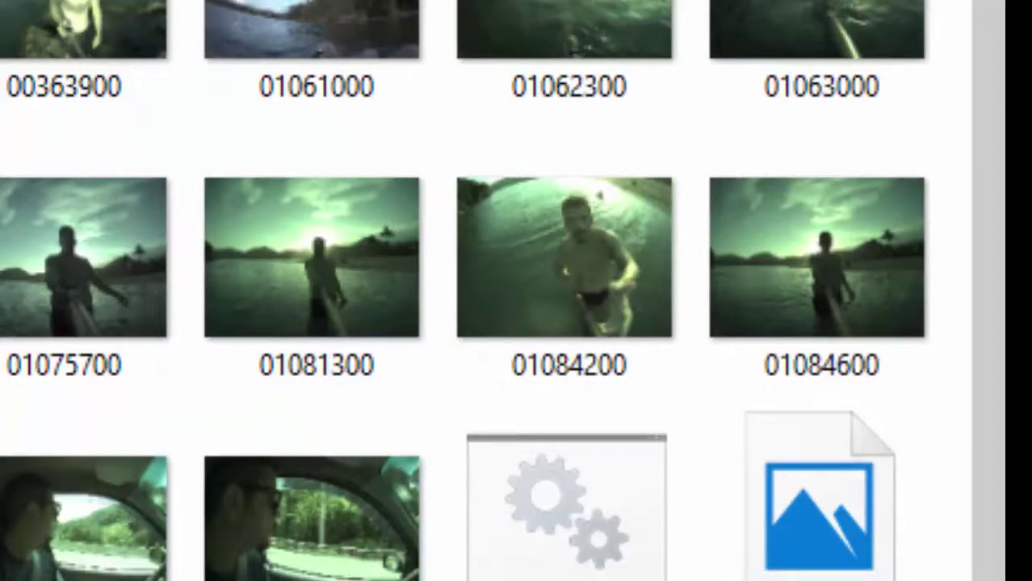
click(633, 502)
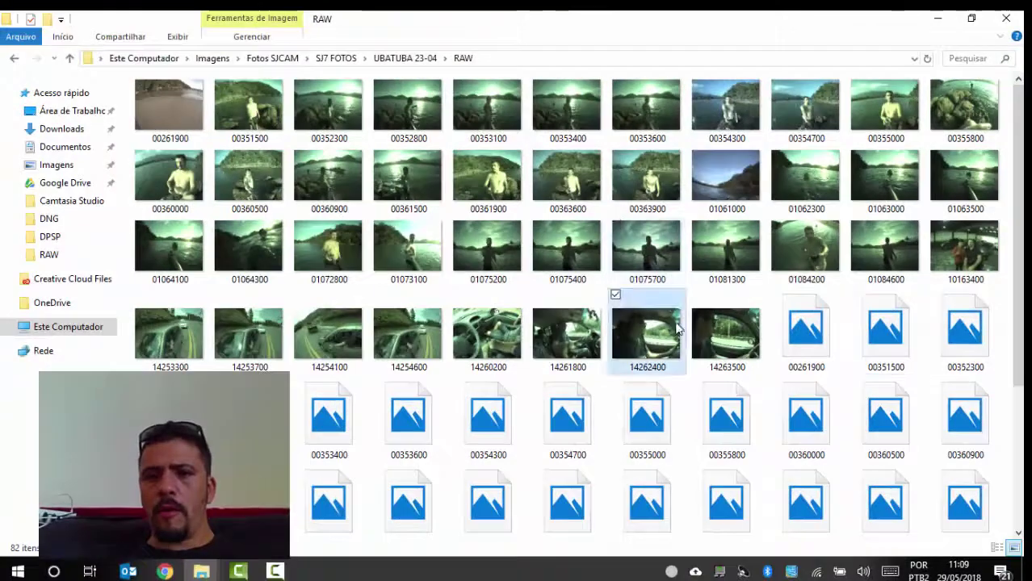
click(725, 333)
click(490, 334)
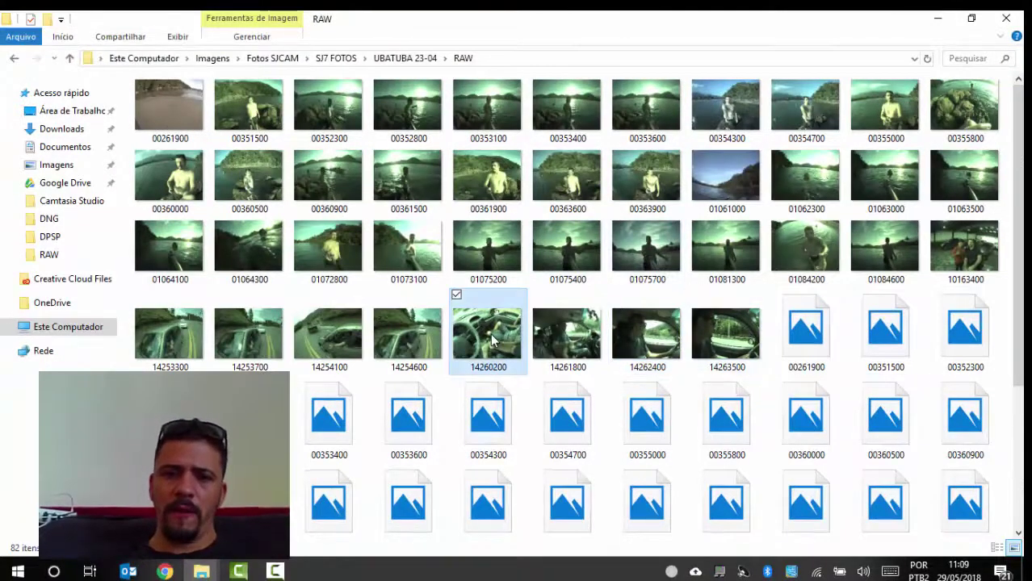
click(710, 332)
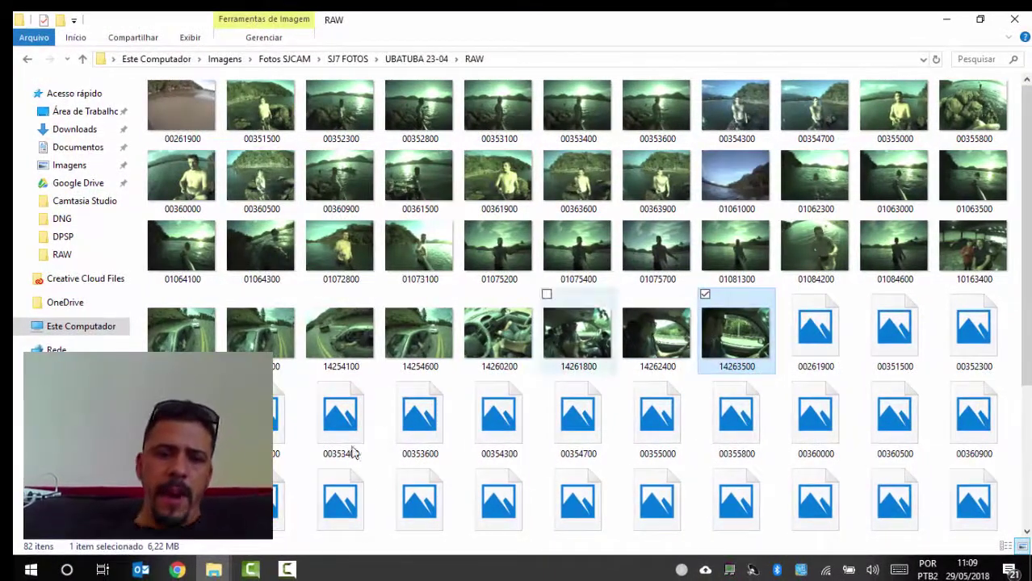
Switch to the converter's file window and open the 2. DNG color correction folder inside SJ7 STAR RAW converter
mouse_move(213, 570)
click(309, 513)
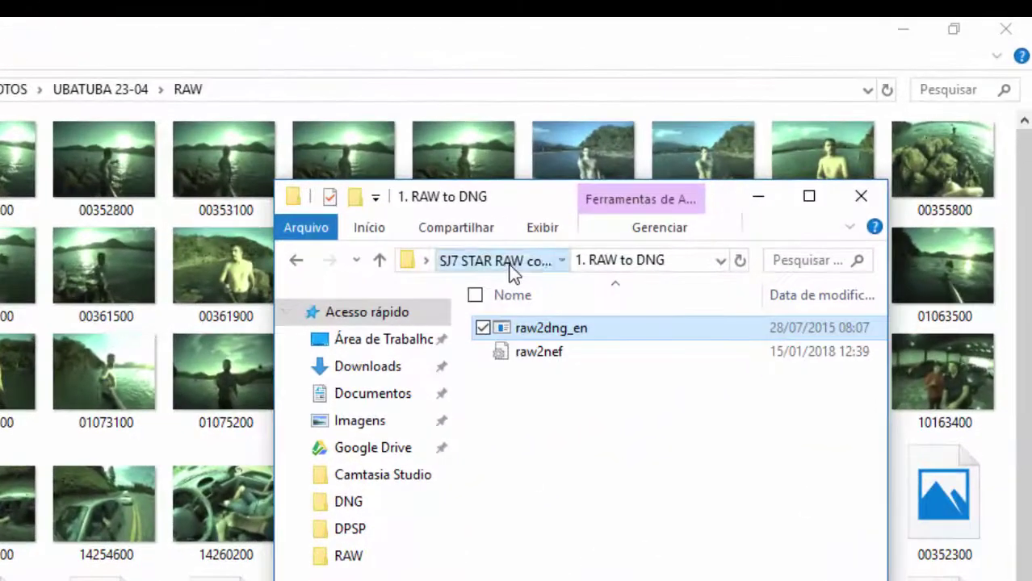
click(634, 192)
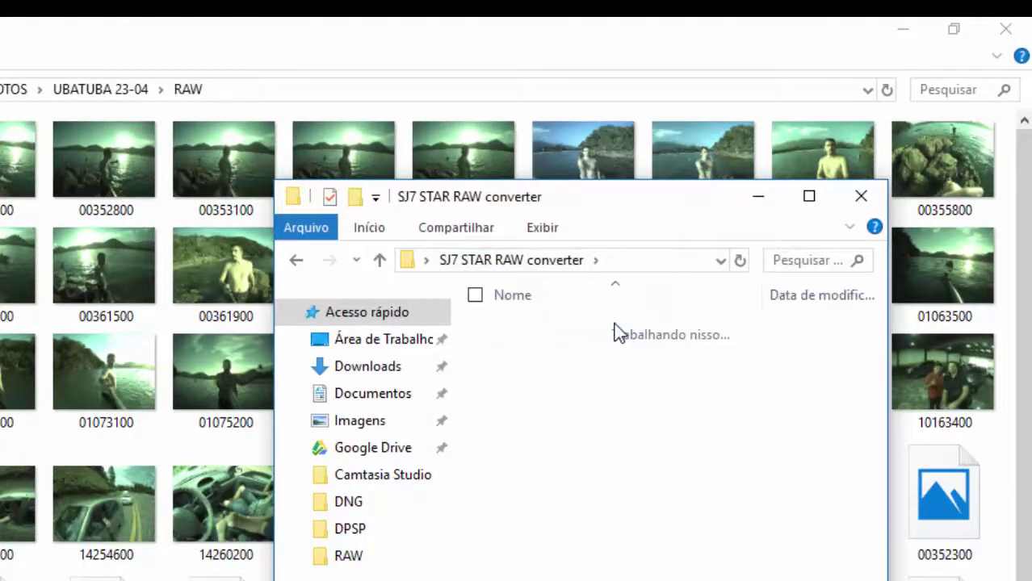
double_click(615, 337)
Copy exiftool and fix_levels from the color correction folder into the UBATUBA 23-04 RAW folder
key(ctrl+a)
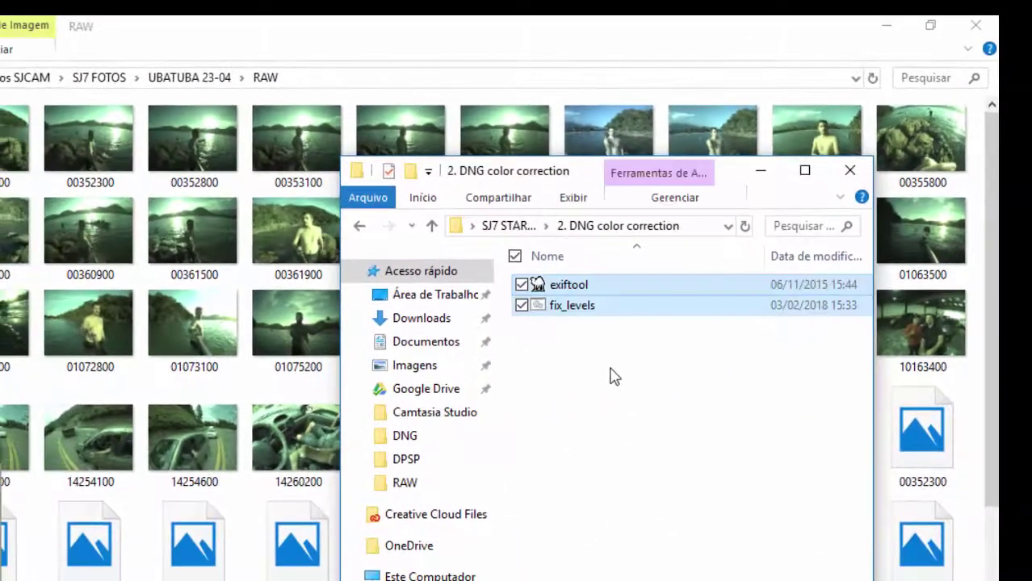
drag(611, 377, 594, 288)
right_click(593, 284)
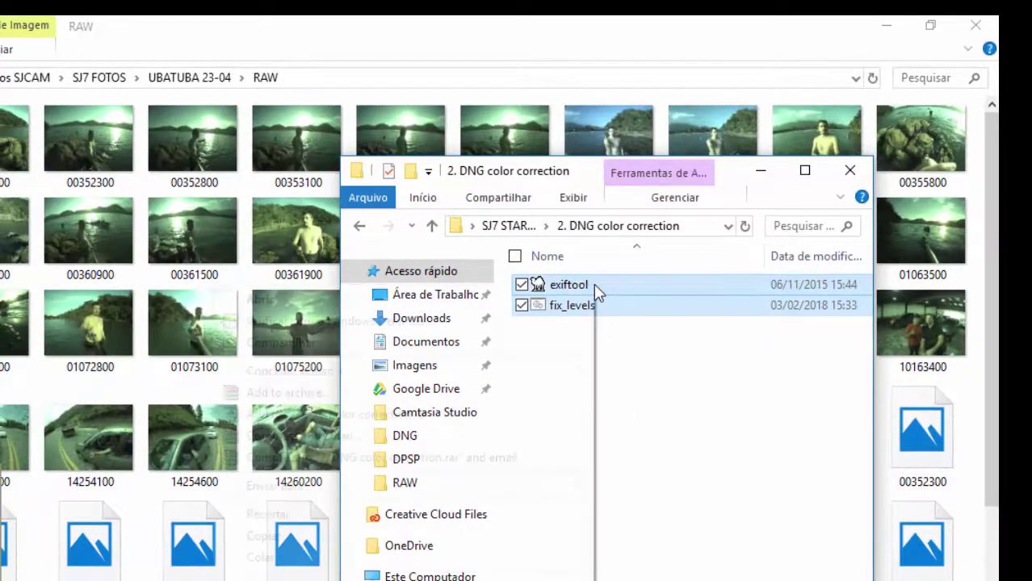
click(505, 534)
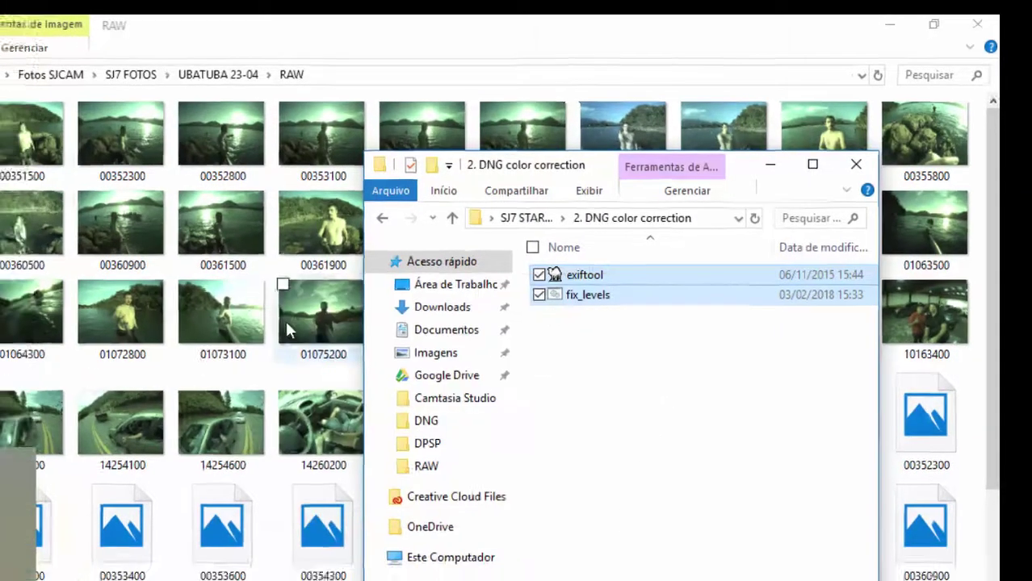
click(287, 329)
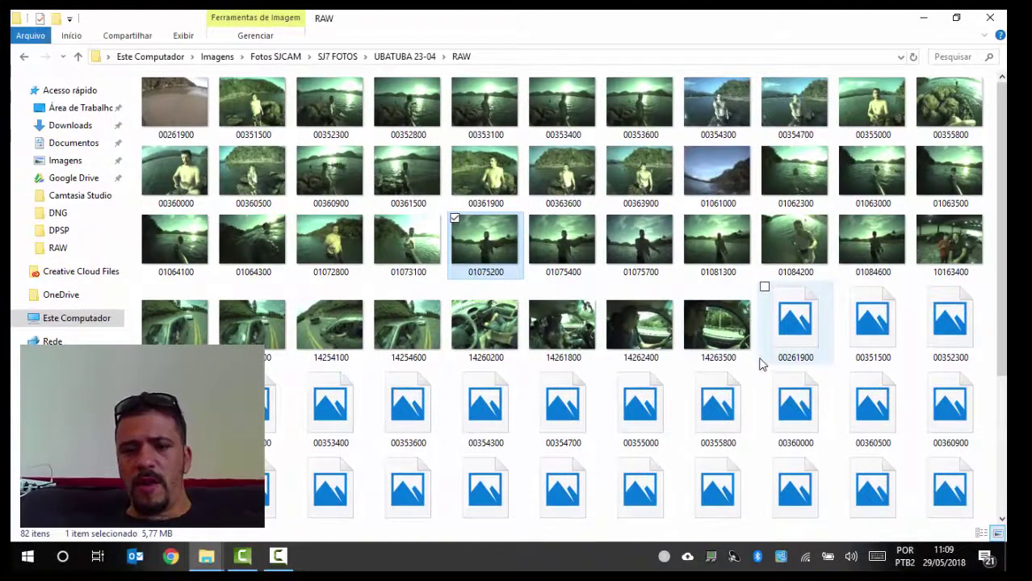
key(ctrl+v)
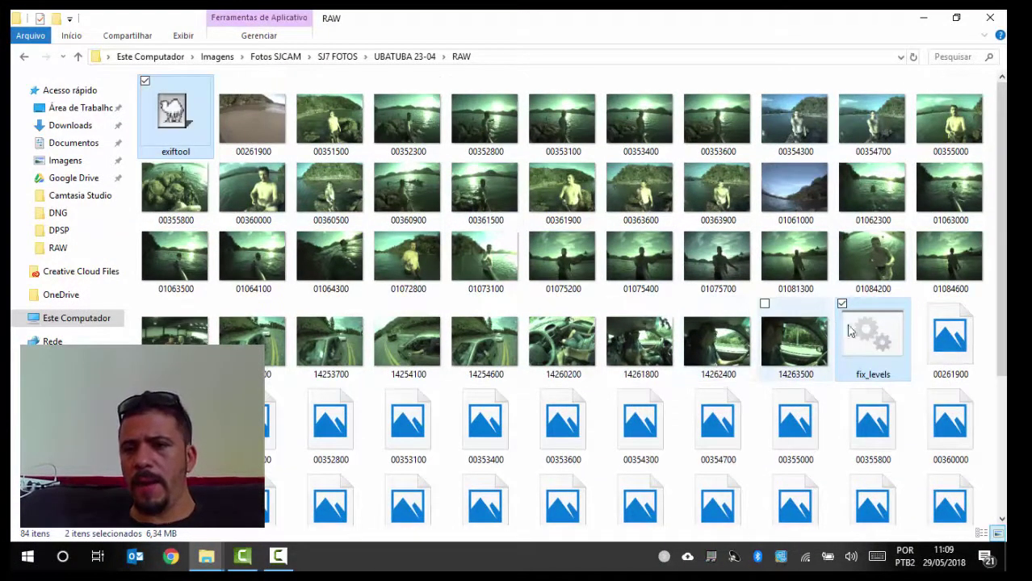
Run fix_levels on all DNG files from 00261900 through 14263500, allowing the unverified batch file to execute
click(872, 339)
click(800, 347)
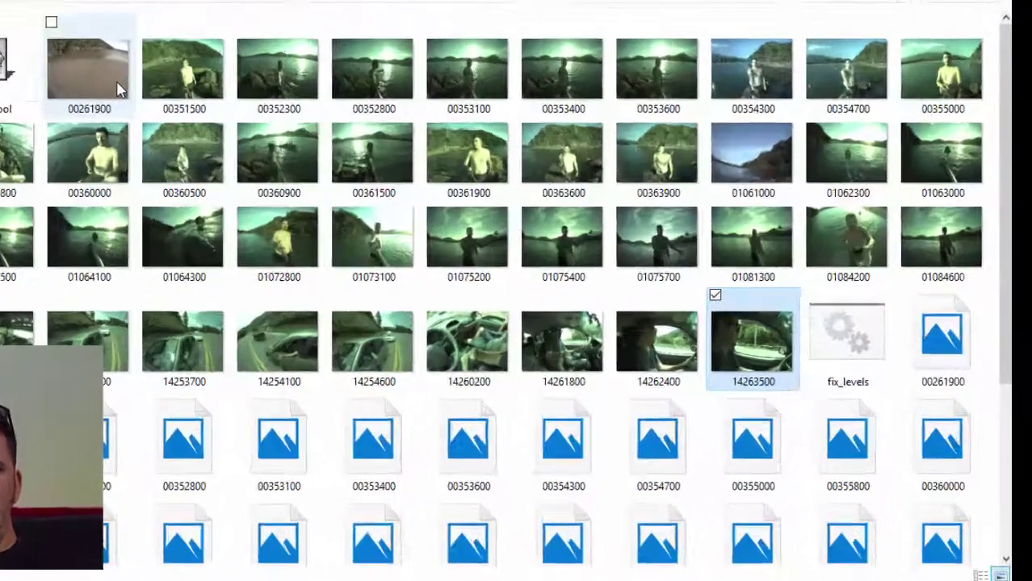
shift+click(252, 121)
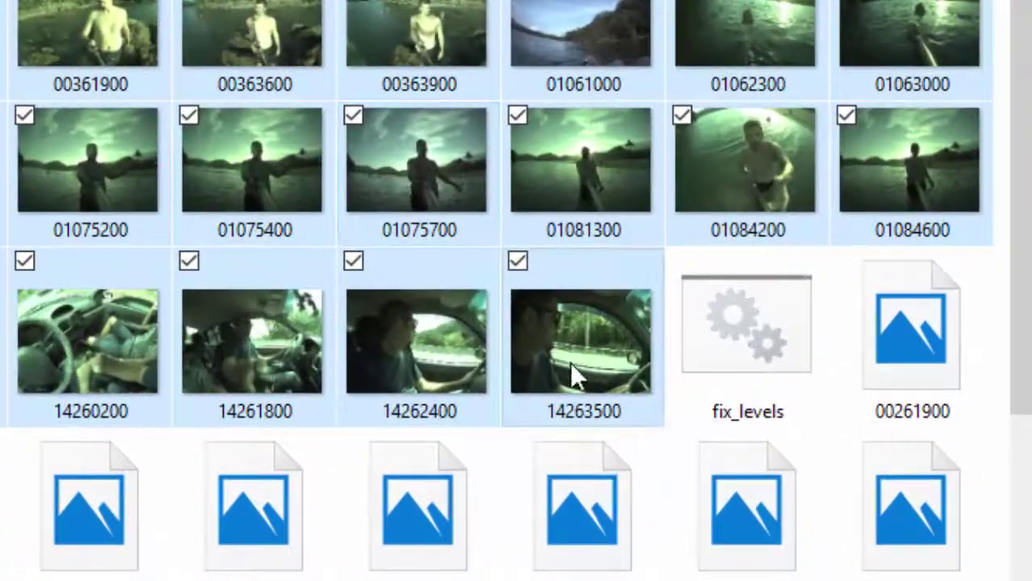
drag(570, 362, 727, 340)
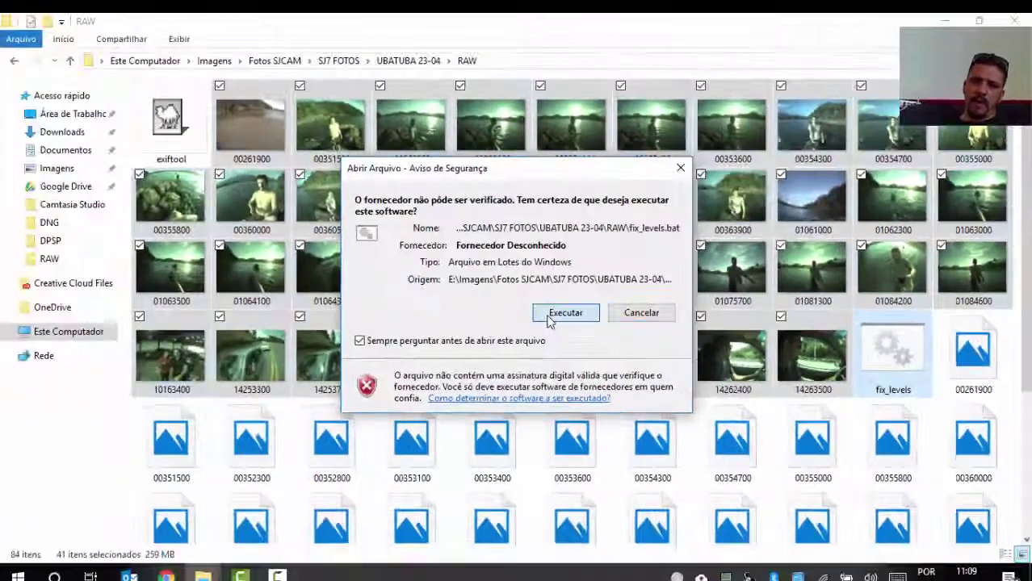
click(105, 250)
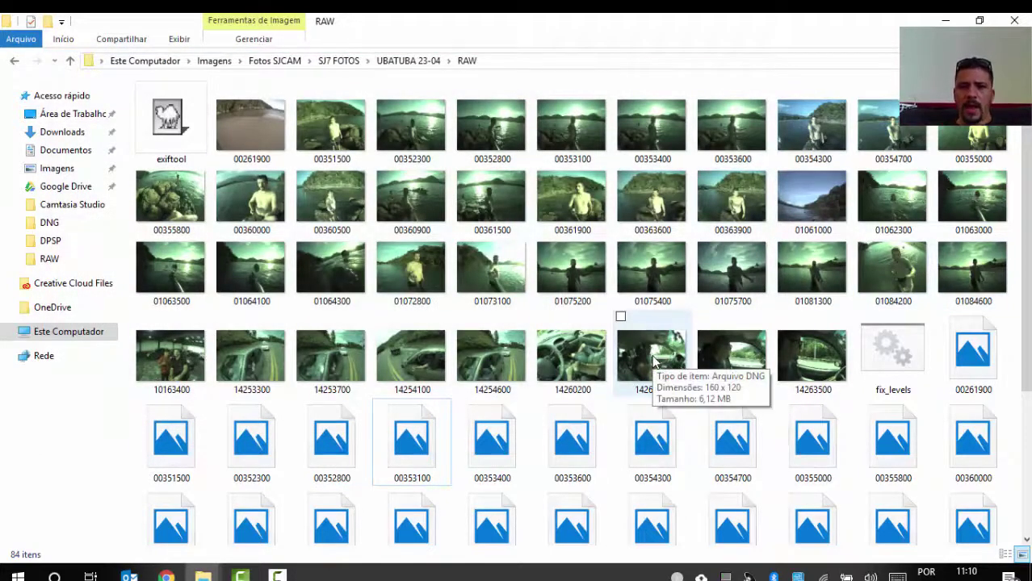
Open the corrected photo 01072800.dng in Photoshop's Camera Raw
click(654, 359)
click(424, 260)
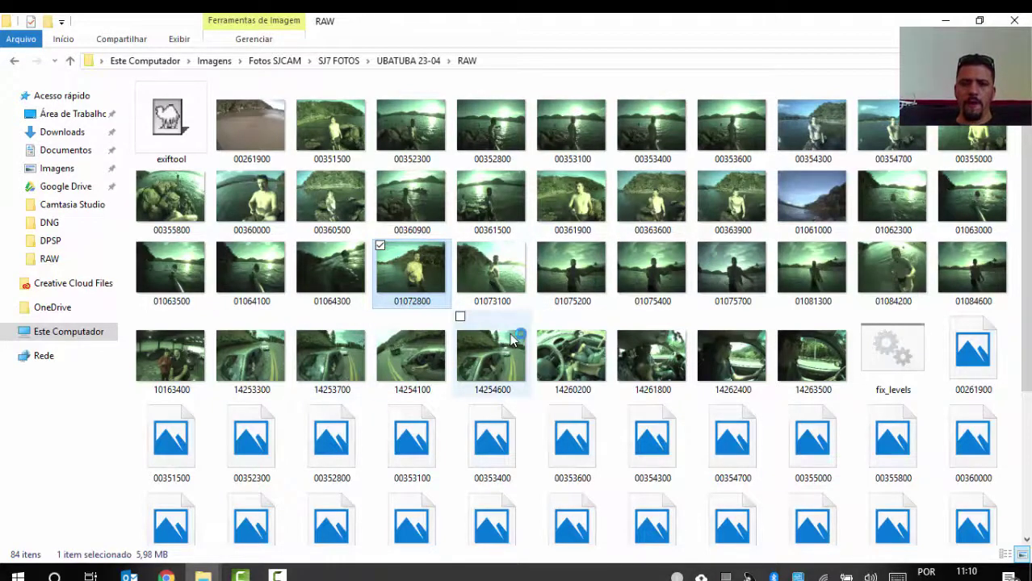
double_click(485, 288)
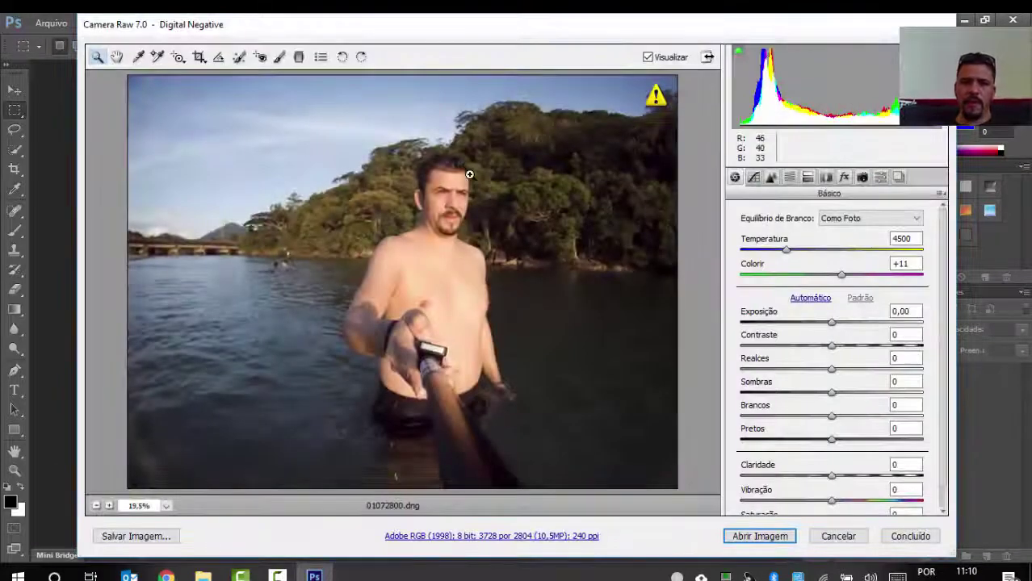
Examine the sky detail of photo 01072800 at up to 400% magnification, then return to a 25% view
click(347, 195)
click(382, 202)
click(394, 207)
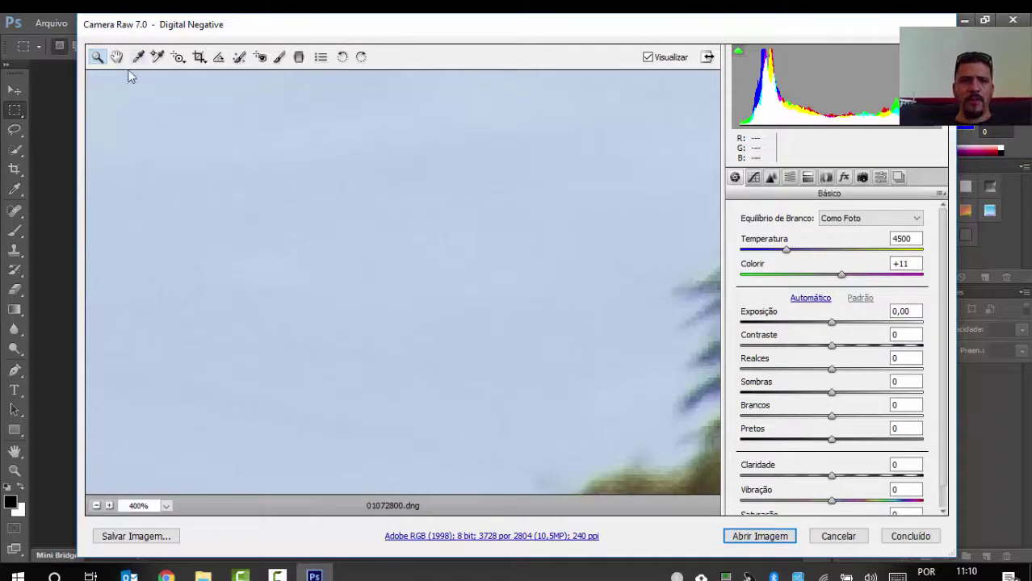
drag(251, 132, 425, 176)
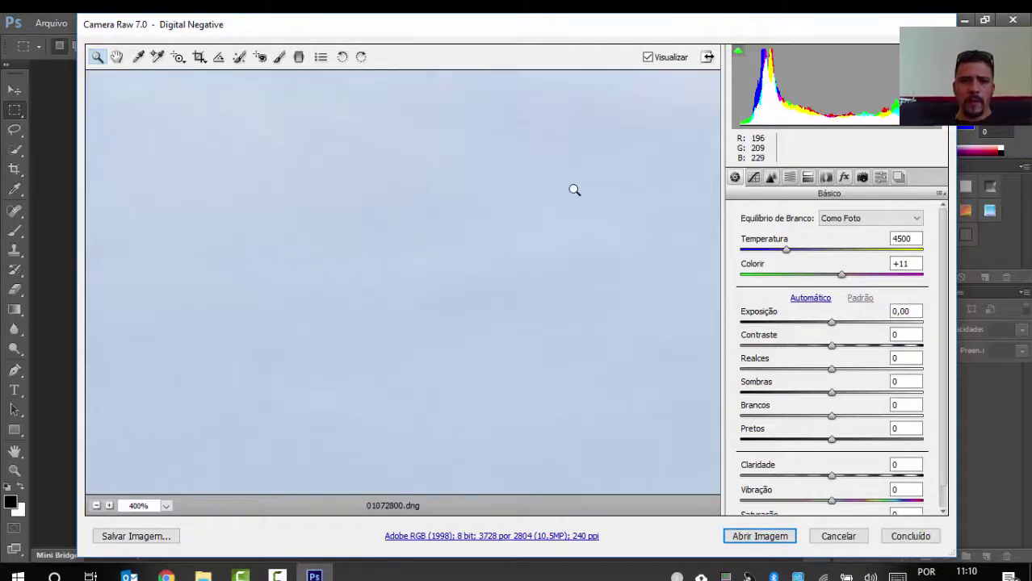
click(96, 506)
click(96, 506)
click(96, 506)
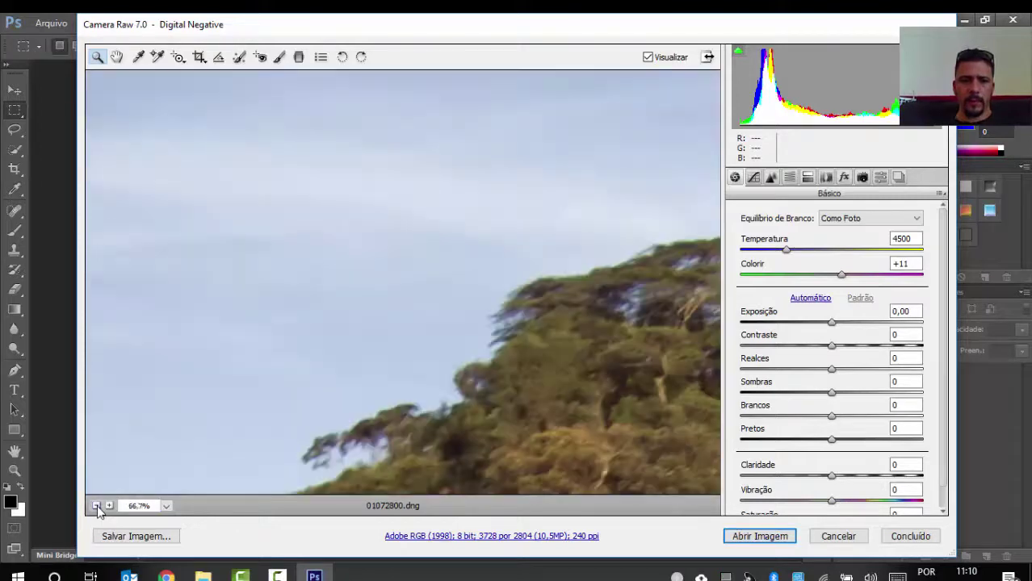
click(96, 507)
click(96, 506)
click(96, 506)
click(96, 506)
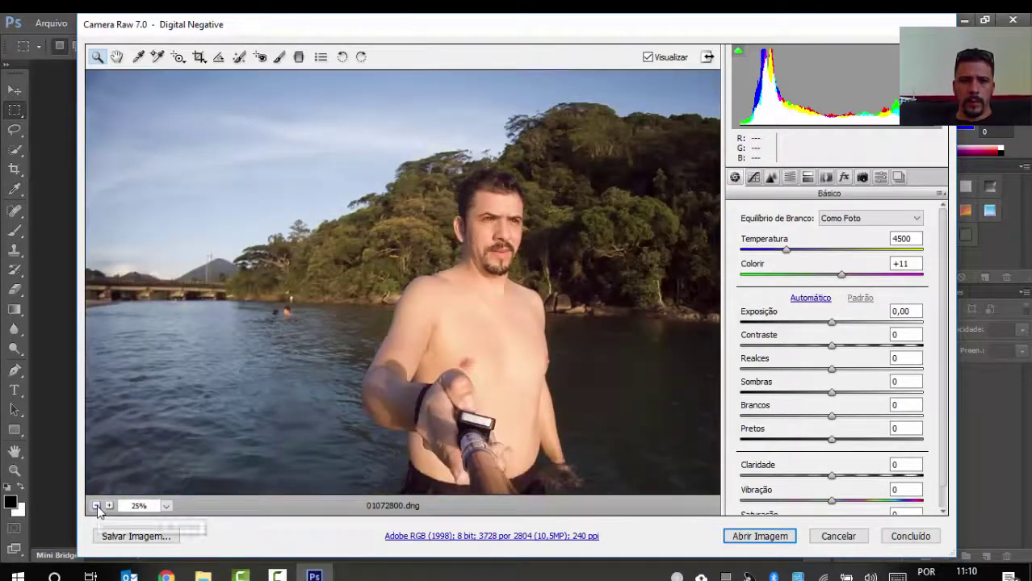
click(96, 506)
click(97, 506)
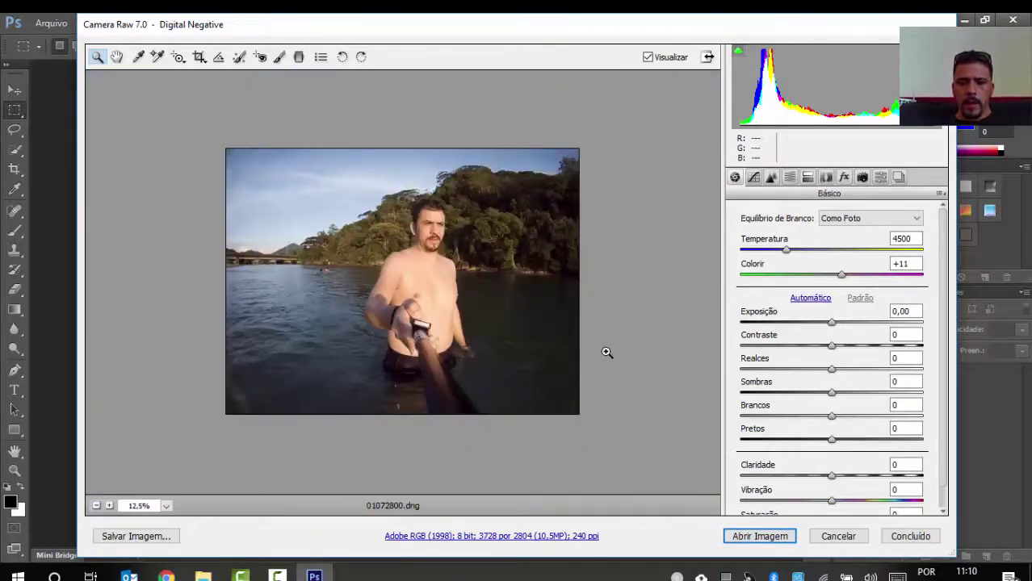
click(109, 506)
click(109, 505)
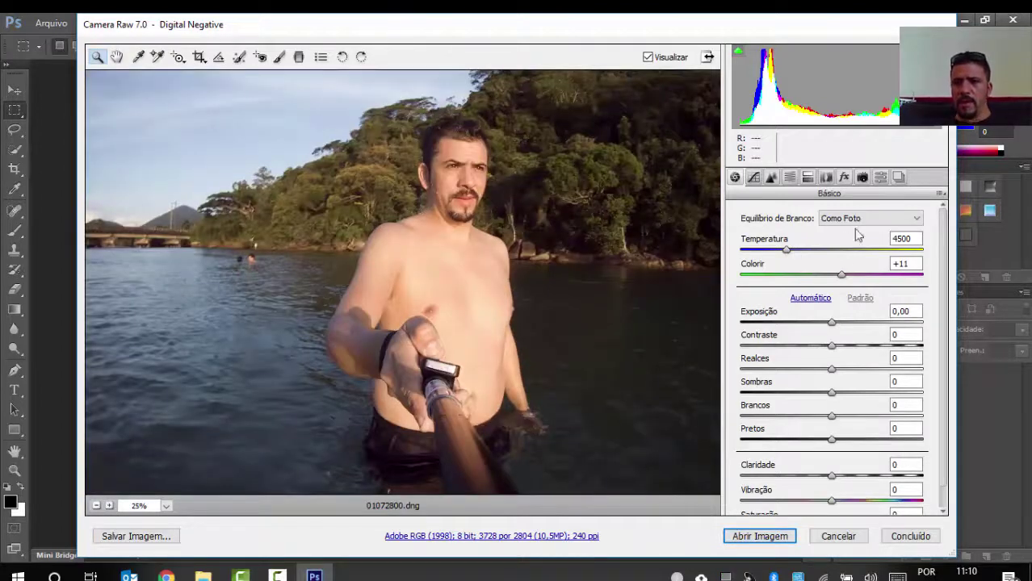
Set the photo's white balance to Automático
click(861, 219)
click(858, 242)
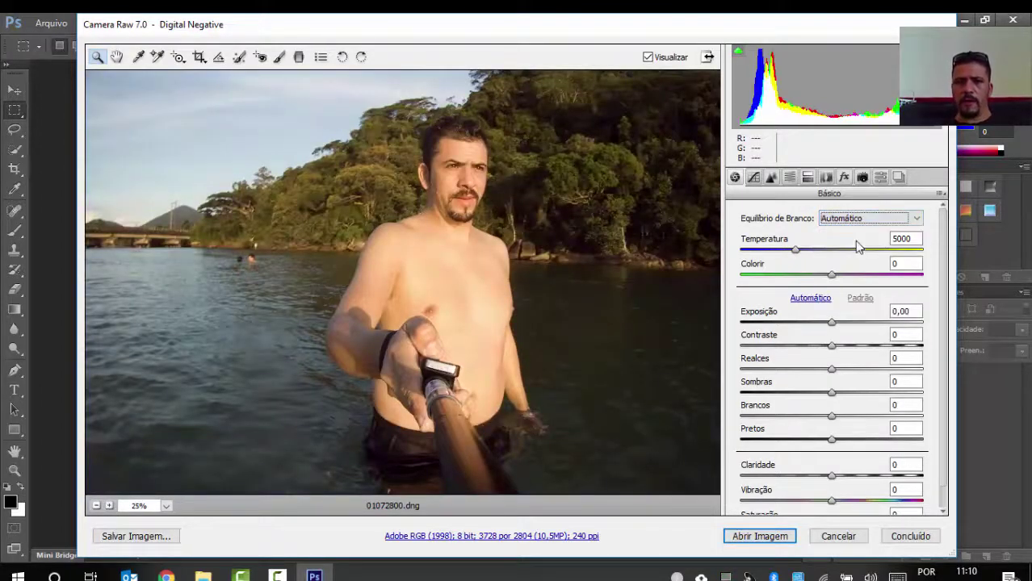
Apply the automatic tone adjustments to the photo and set its sharpening Intensidade to 40
click(810, 298)
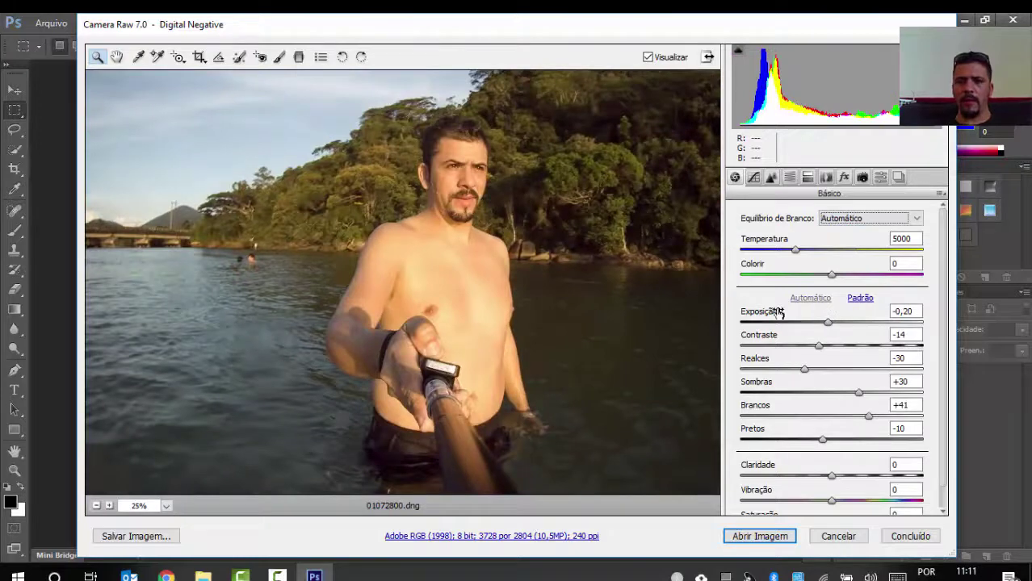
click(772, 178)
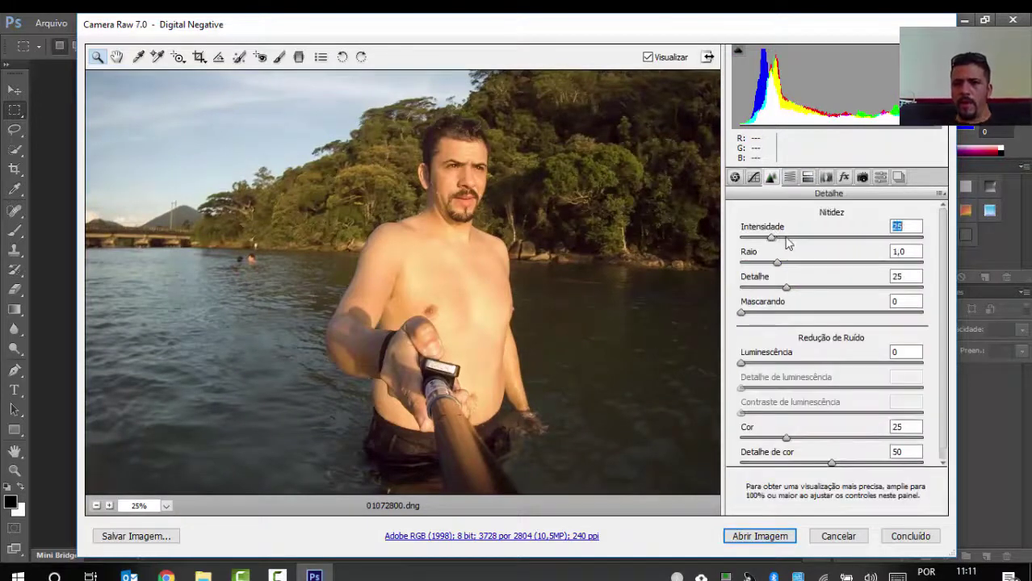
click(478, 165)
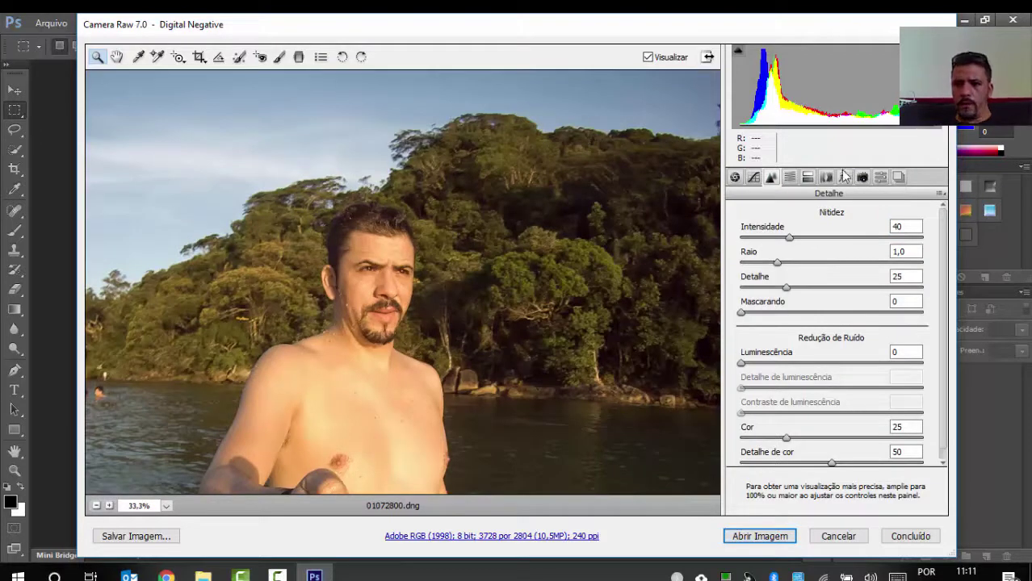
Raise the HSL luminance of Verdes to +52 and of Azuis to +32
click(789, 179)
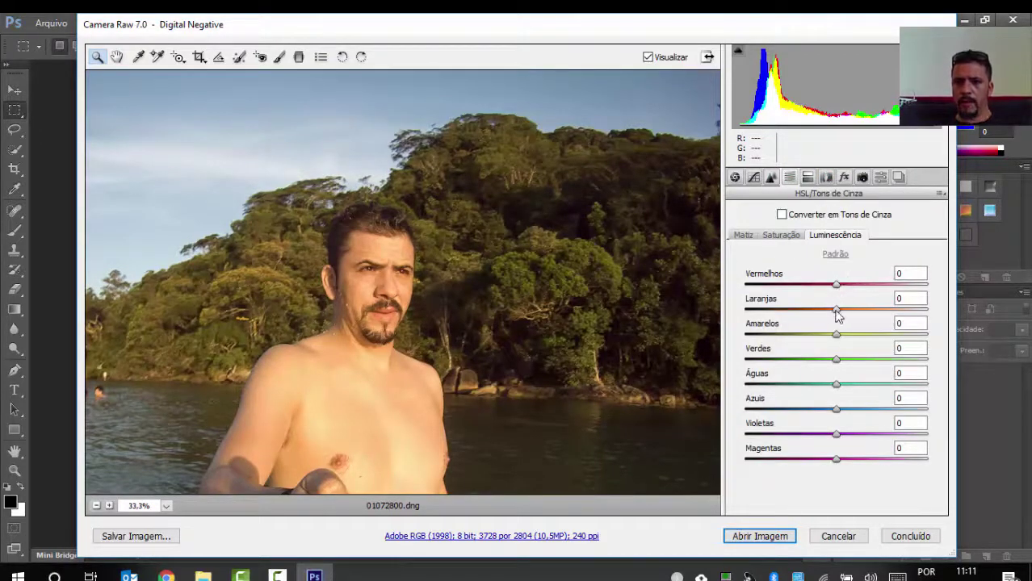
drag(837, 365, 937, 352)
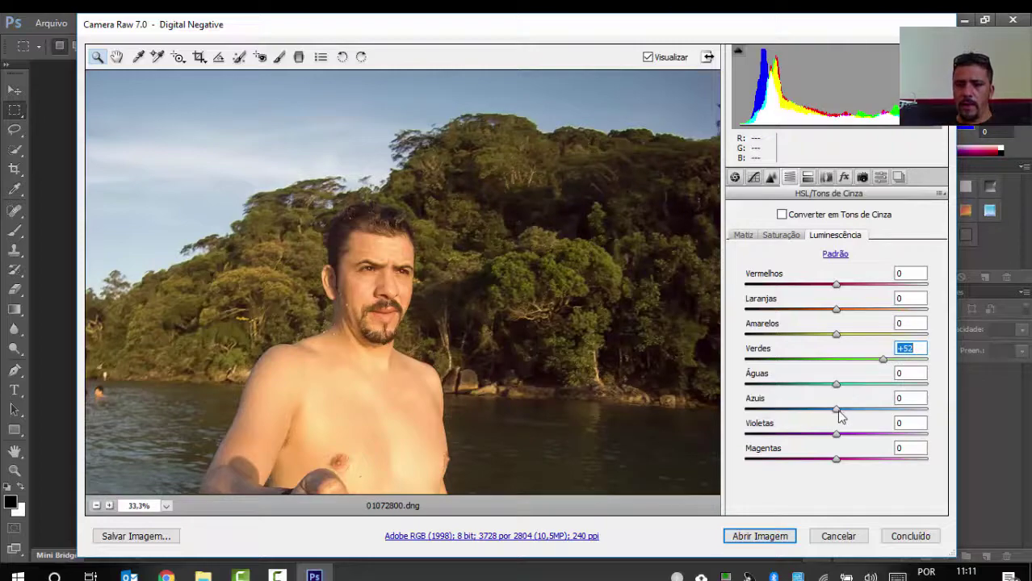
drag(839, 417, 865, 415)
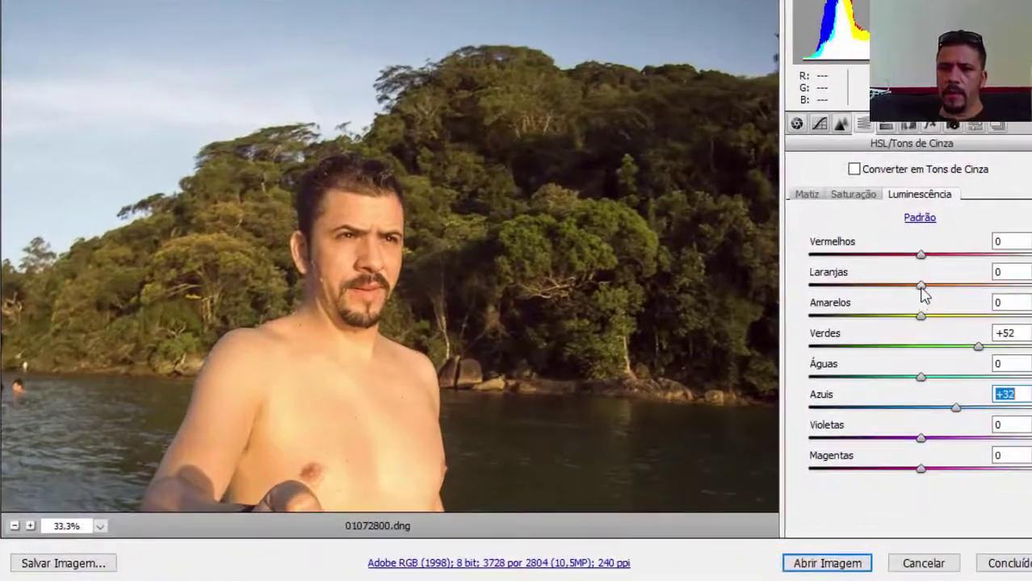
Set the HSL luminance of Vermelhos to +8 and Laranjas to -2, and accept the Camera Raw edits
drag(837, 310, 891, 315)
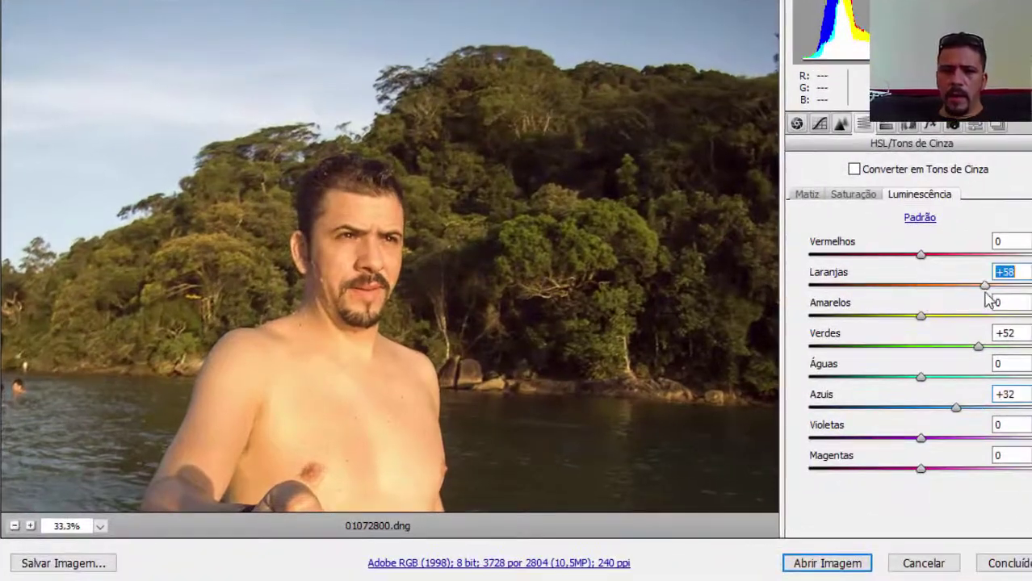
drag(986, 294, 931, 259)
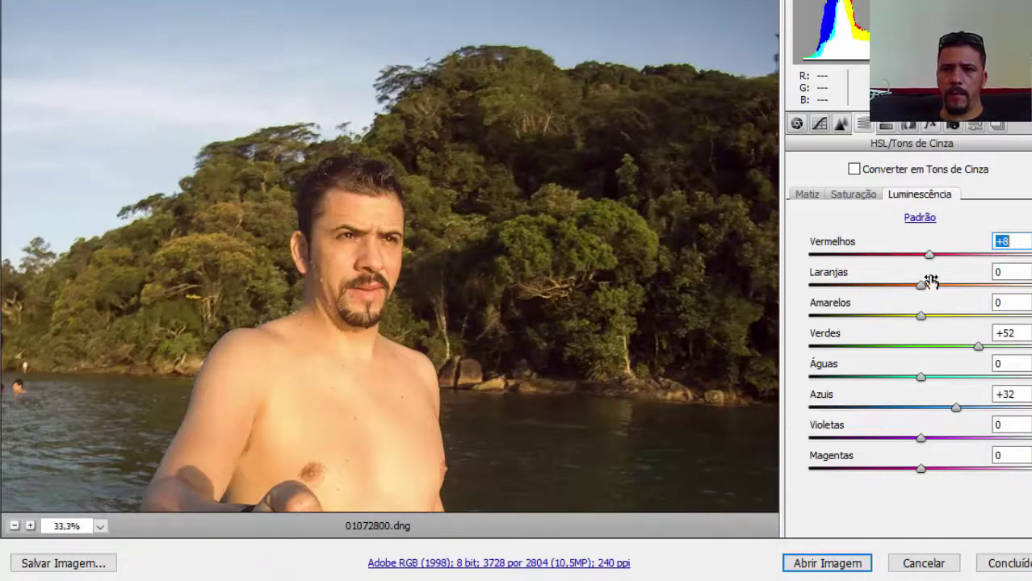
mouse_move(913, 293)
mouse_down()
mouse_move(894, 292)
mouse_move(915, 292)
mouse_up()
key(alt)
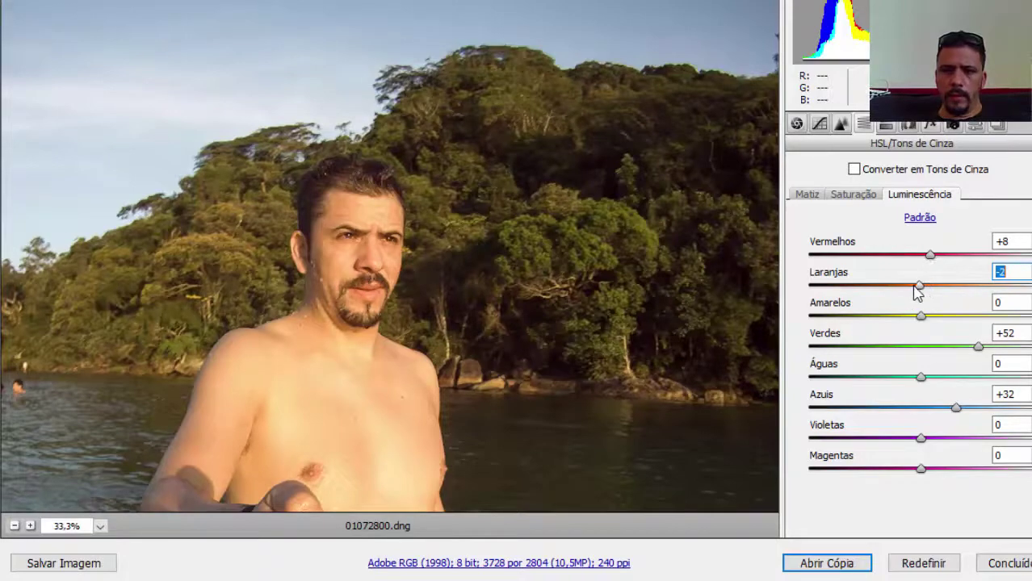
click(979, 563)
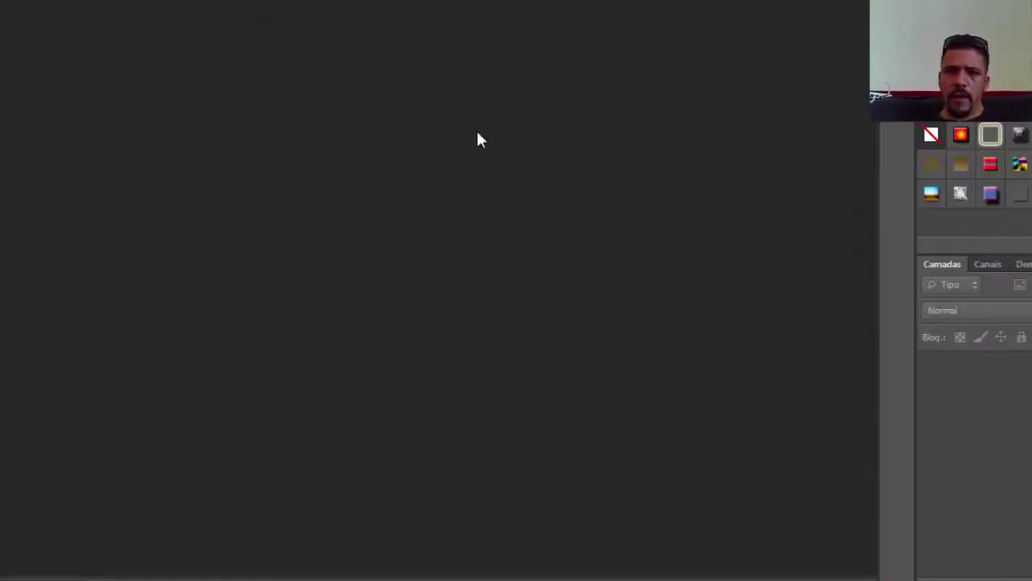
Reopen photo 01072800.dng from the RAW folder in Camera Raw
mouse_move(179, 569)
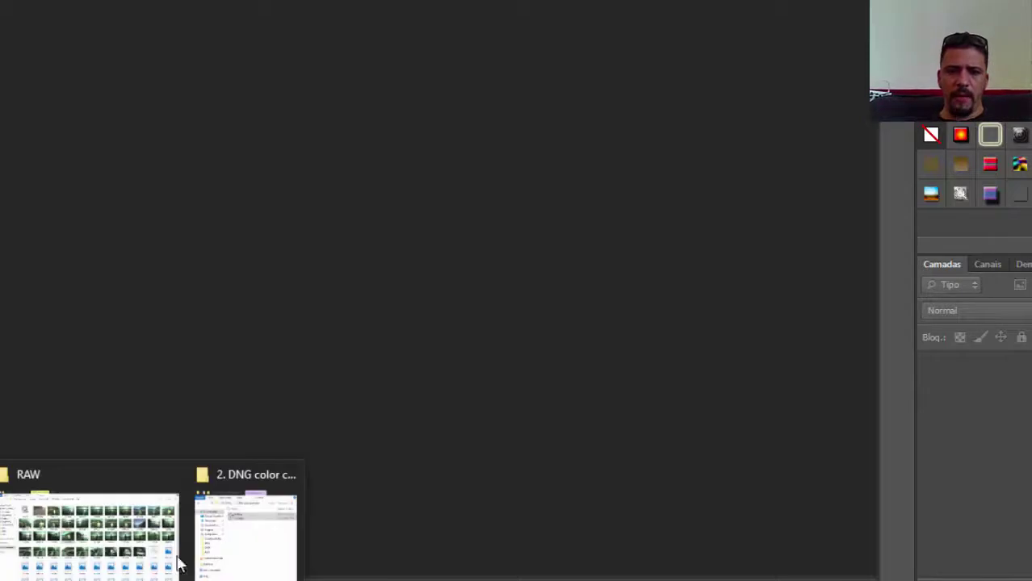
click(113, 549)
double_click(410, 241)
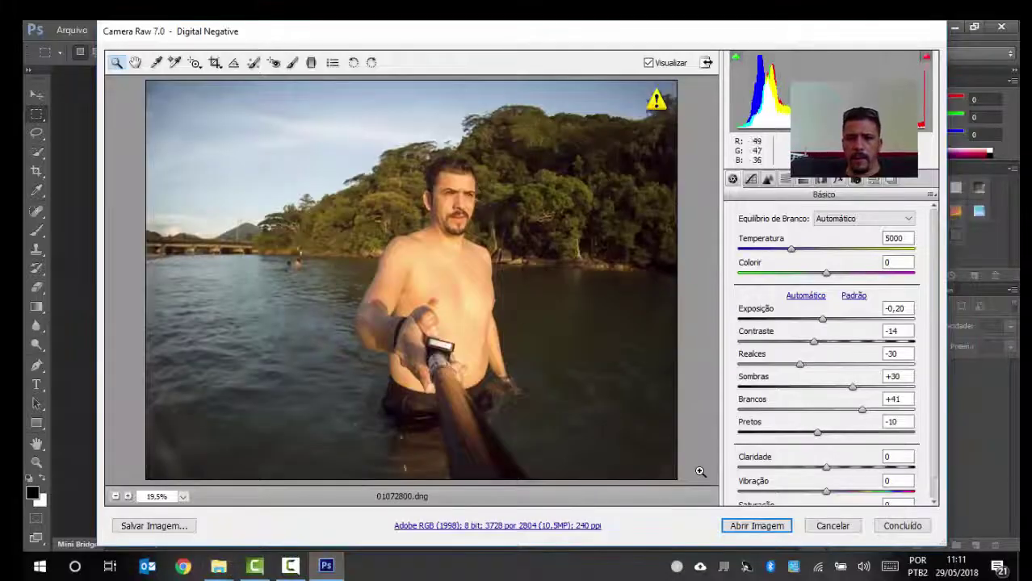
Save the photo as a JPEG in the same folder with quality Máxima (10-12)
click(183, 529)
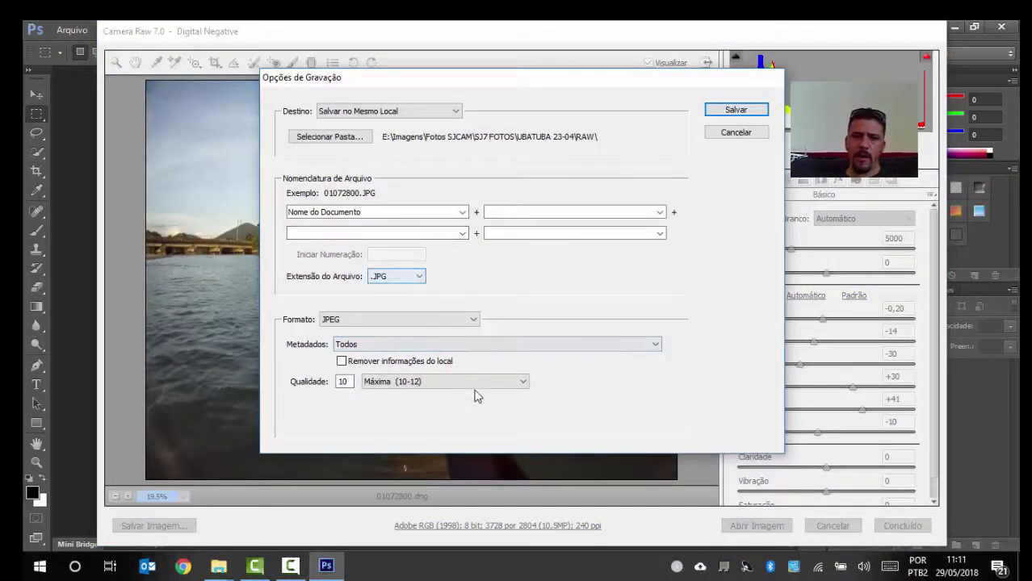
click(490, 381)
click(469, 424)
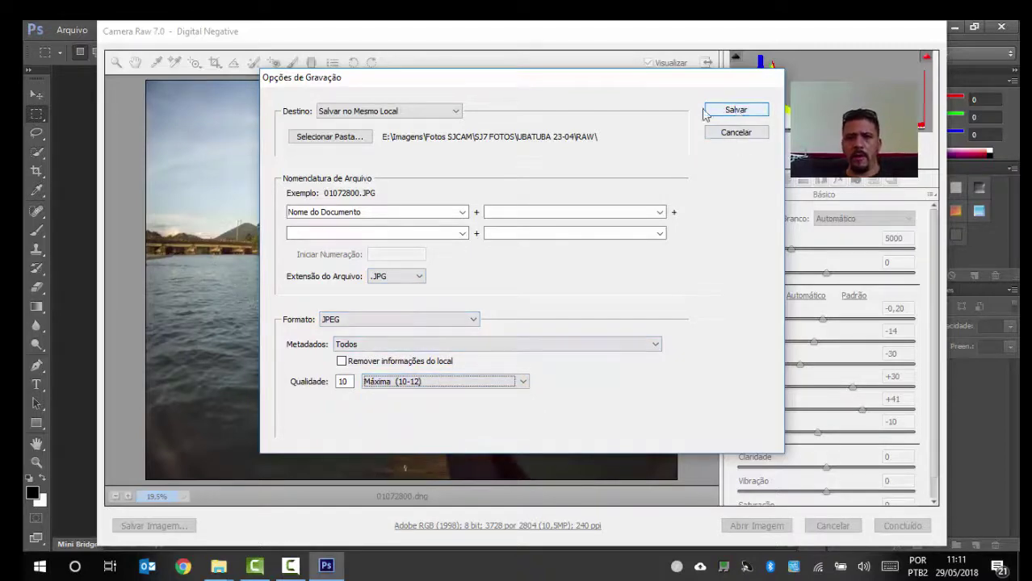
click(735, 108)
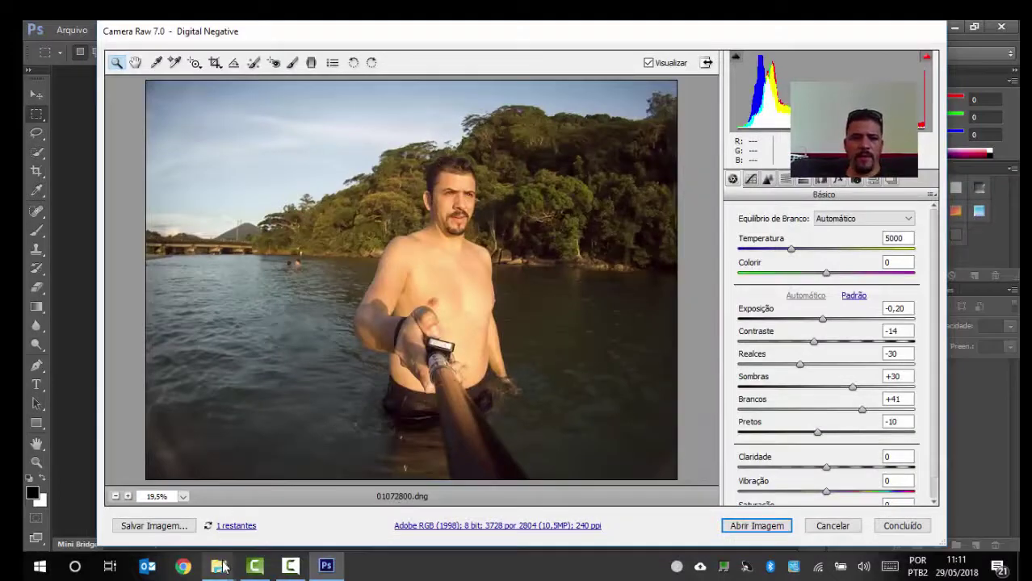
Open the exported 01072800 JPG from the RAW folder in the Fotos viewer
mouse_move(224, 568)
click(173, 495)
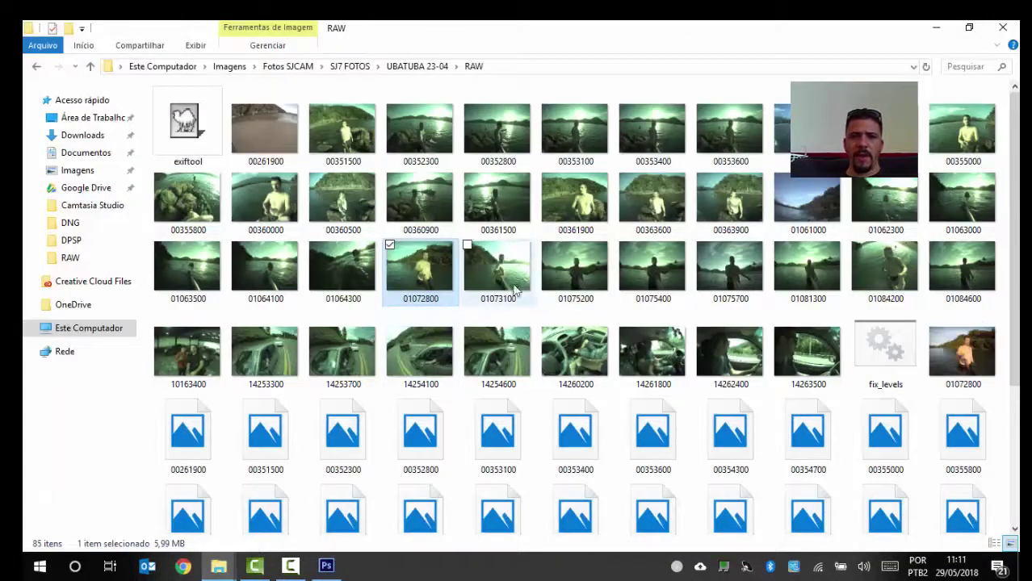
click(956, 355)
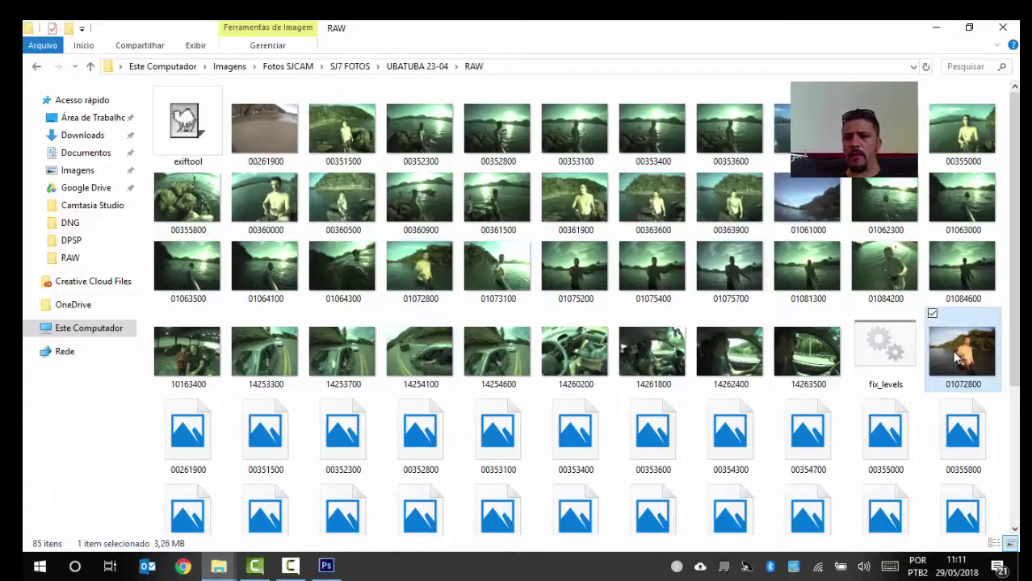
double_click(952, 350)
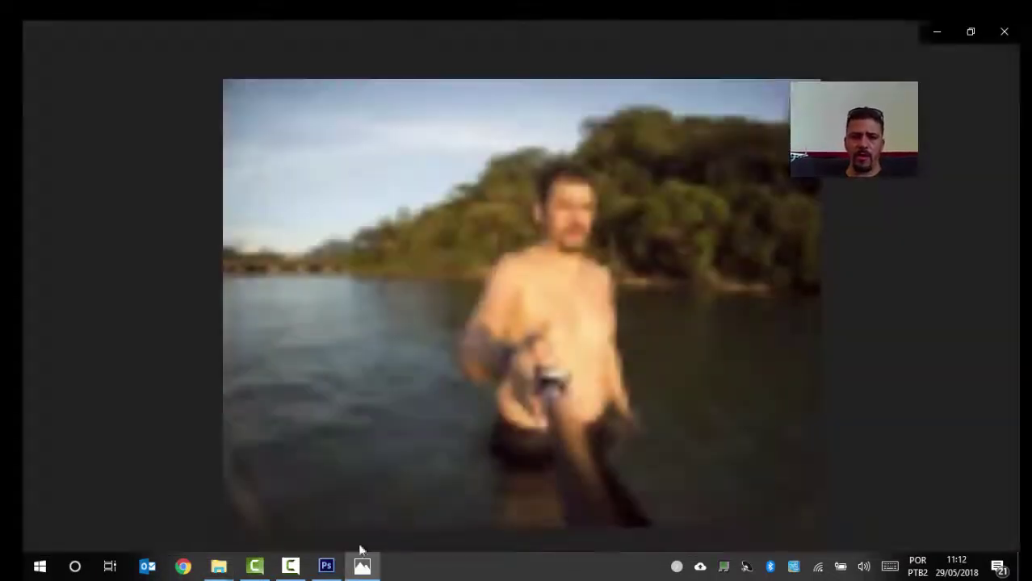
Examine the exported photo up close, checking the detail of the skin, trees, hair and hand
scroll(596, 268, up, 3)
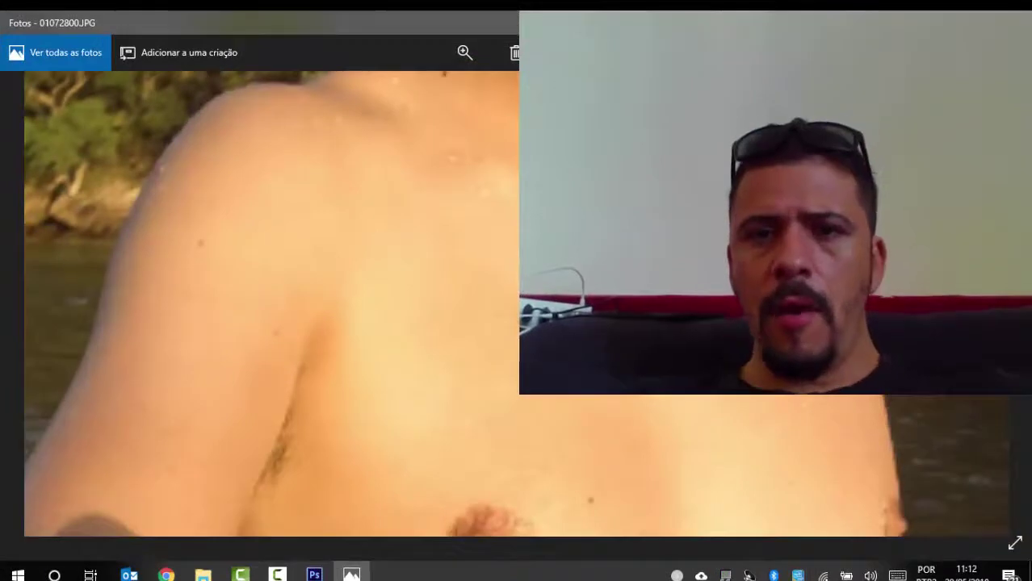
scroll(675, 392, down, 1)
drag(516, 89, 513, 345)
scroll(441, 279, left, 5)
scroll(442, 279, down, 2)
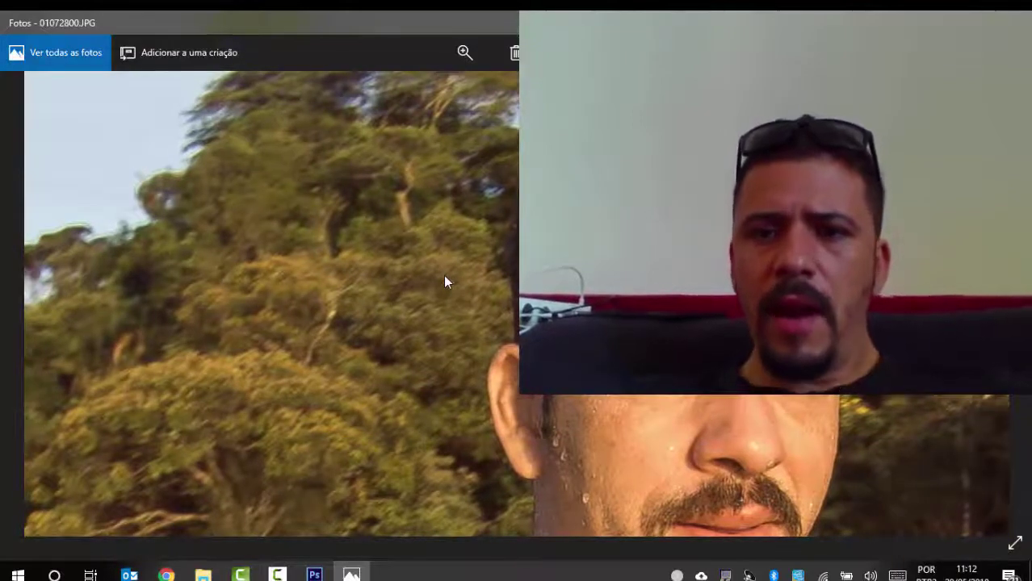
scroll(475, 275, up, 3)
scroll(475, 274, right, 3)
scroll(332, 355, down, 2)
scroll(332, 355, right, 2)
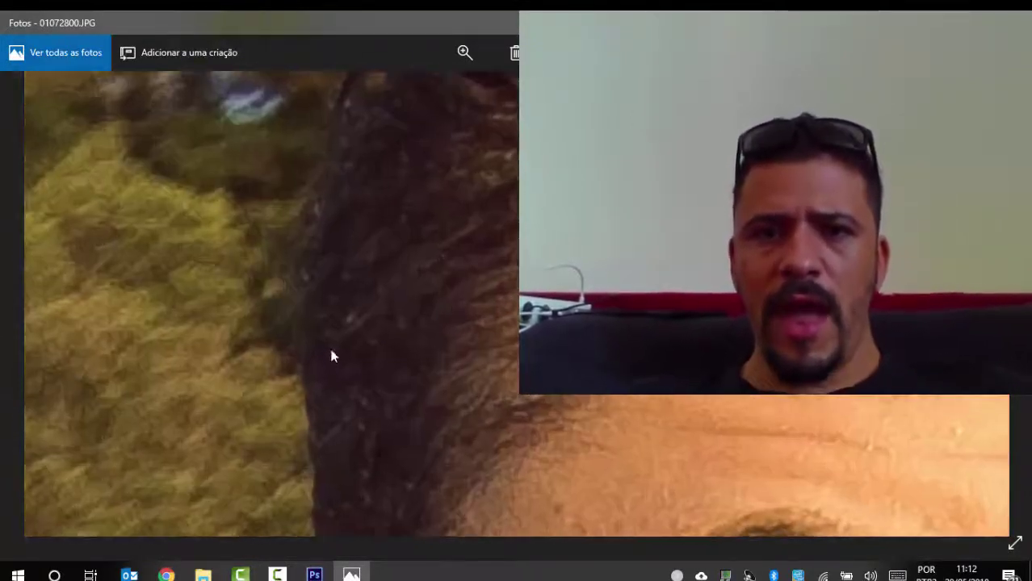
scroll(332, 355, up, 2)
scroll(332, 355, left, 3)
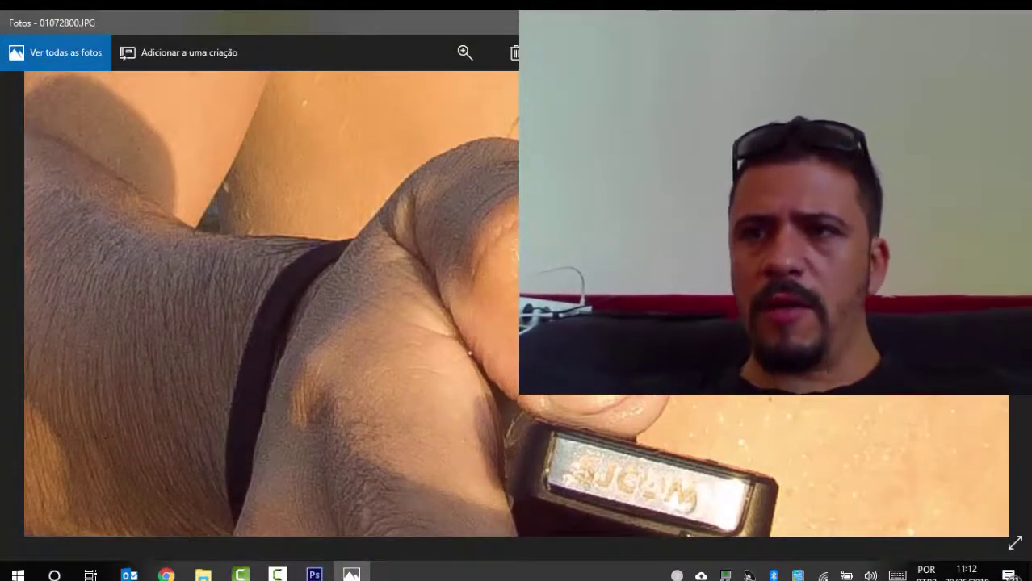
Close the photo viewer, Camera Raw without further changes, and the remaining open windows
key(alt+F4)
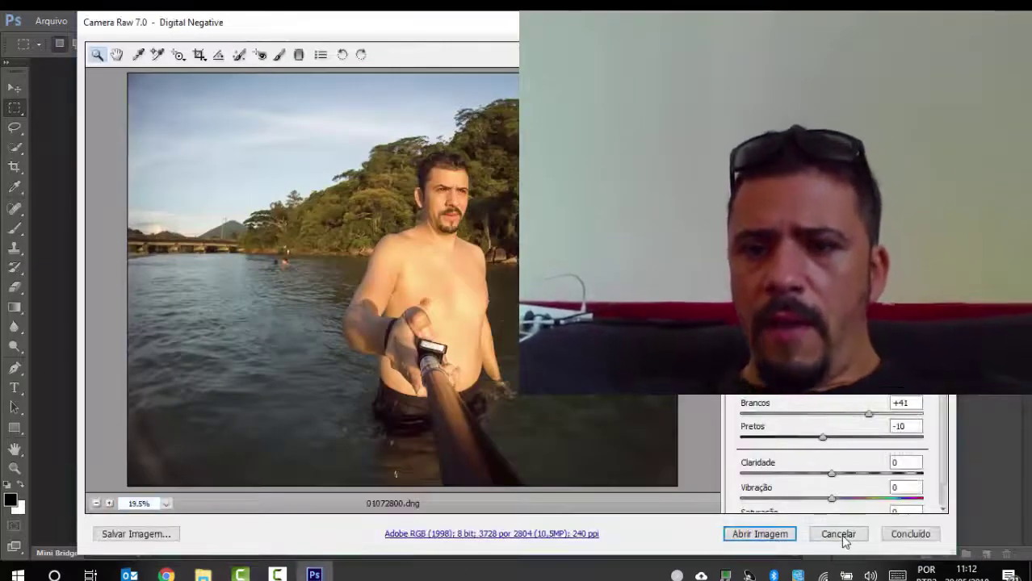
click(839, 536)
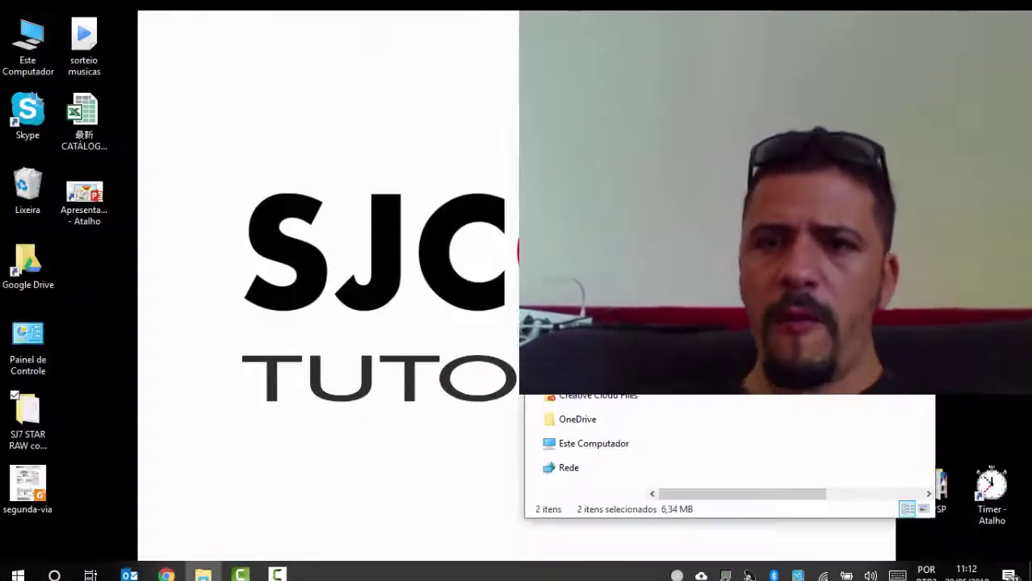
key(alt+F4)
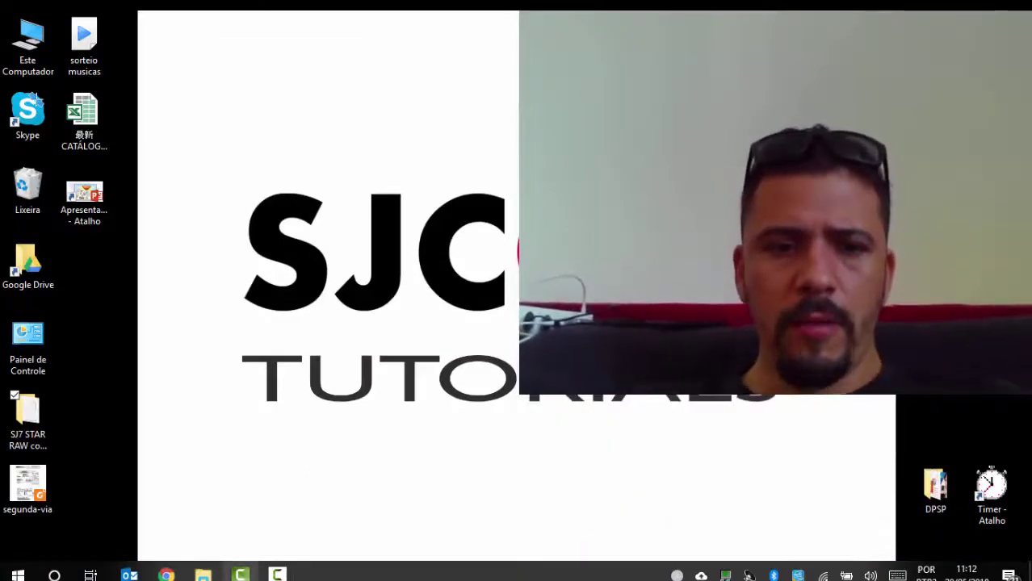